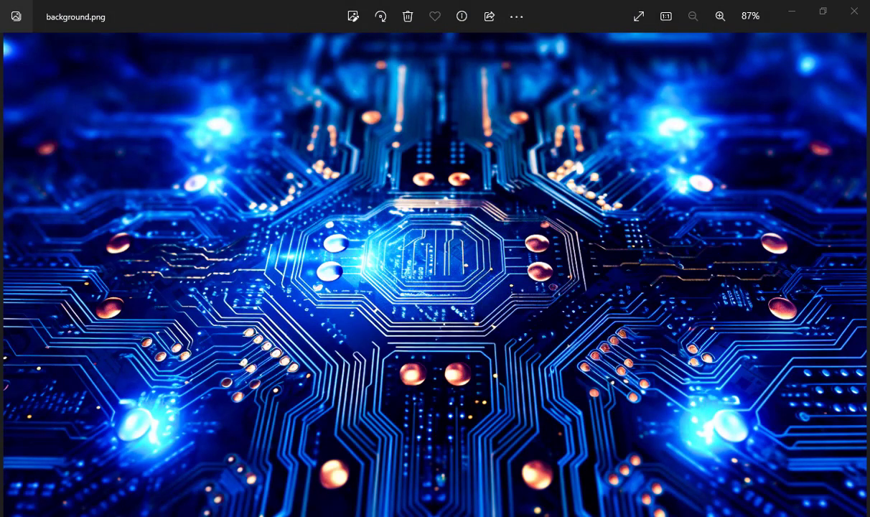
- Start MySQL (port 3306) and Apache (ports 80, 443) in XAMPP Control Panel
mouse_move(149, 516)
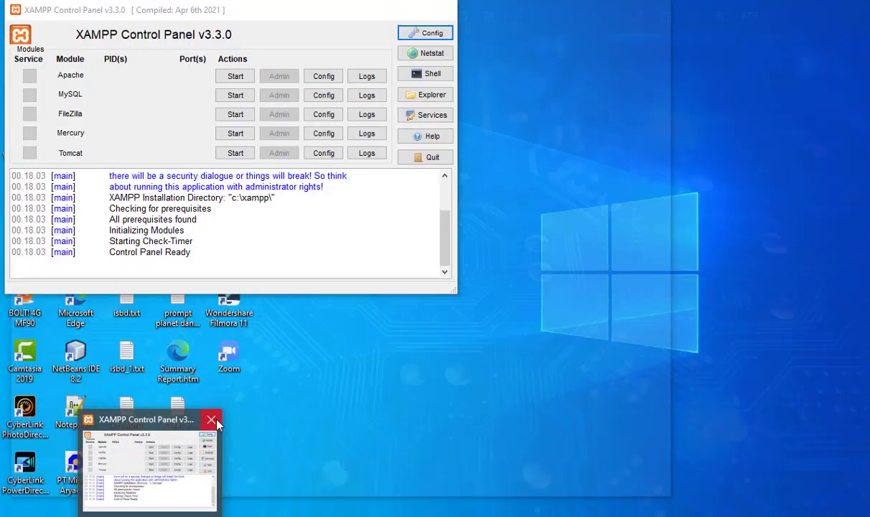
click(213, 419)
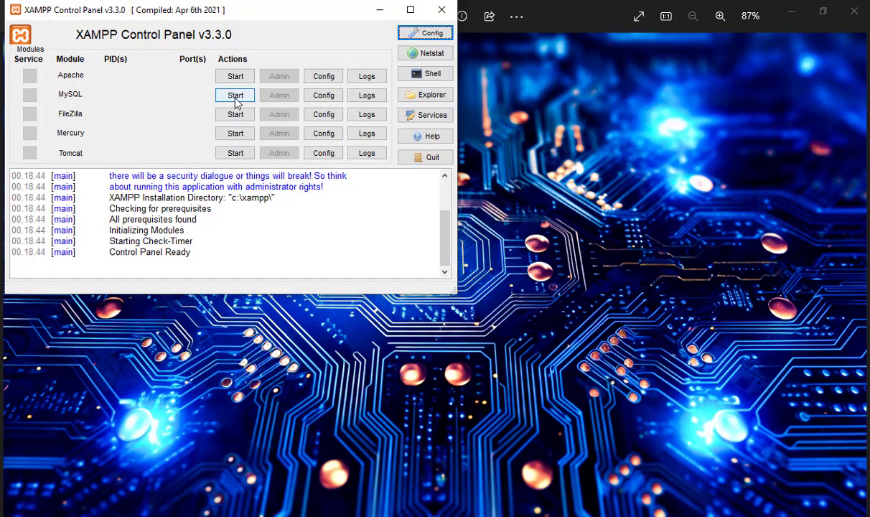
click(236, 101)
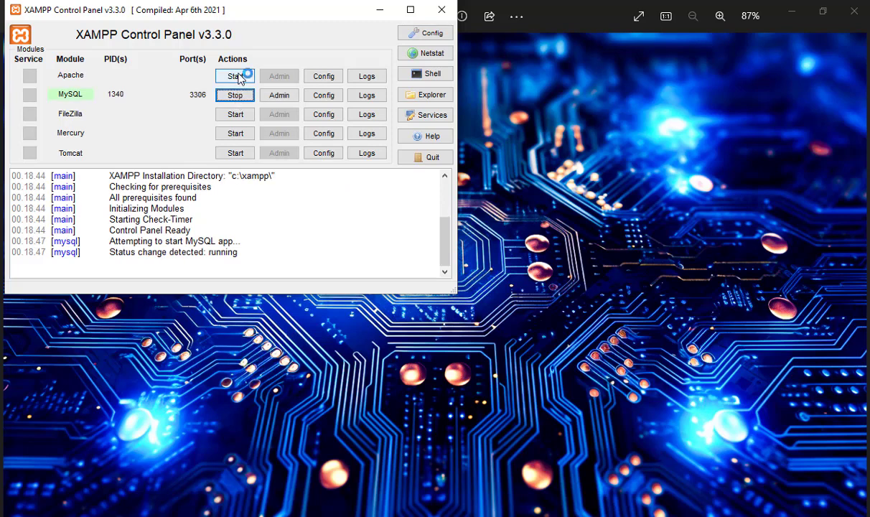
click(240, 77)
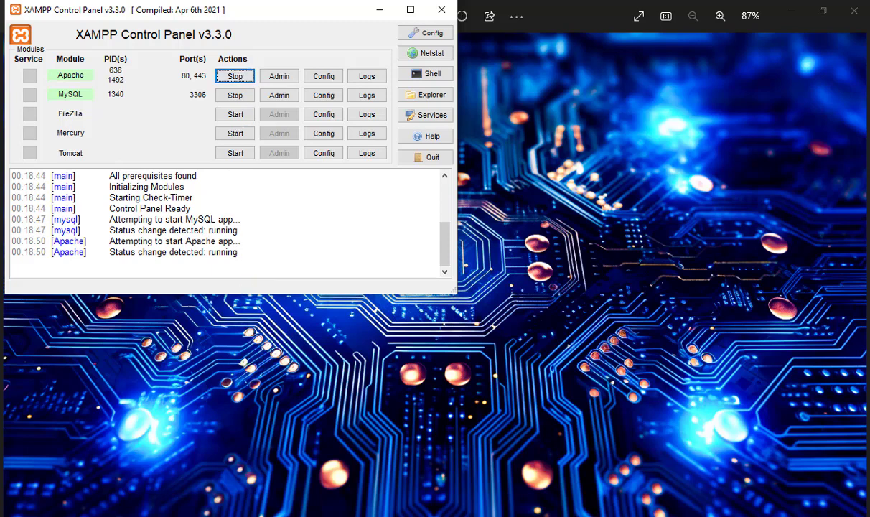
click(14, 507)
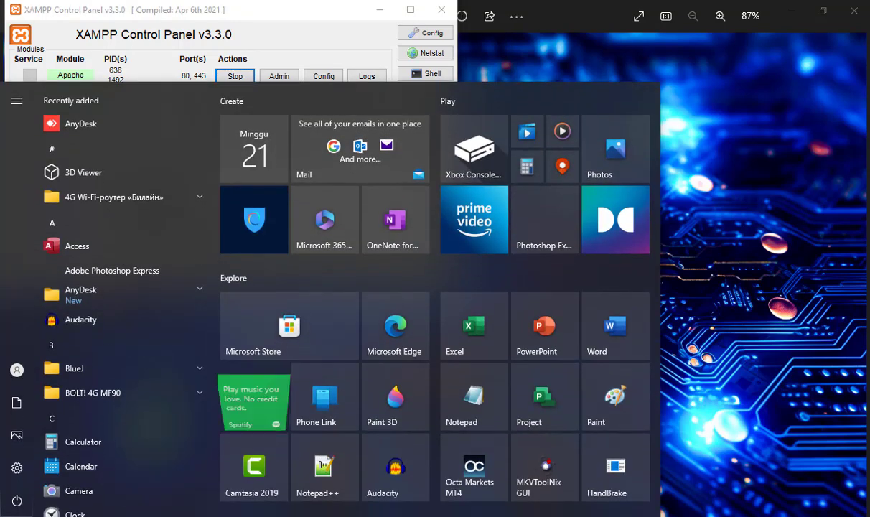
- Search the Start menu for 'net' and launch NetBeans IDE 8.2
scroll(132, 228, down, 5)
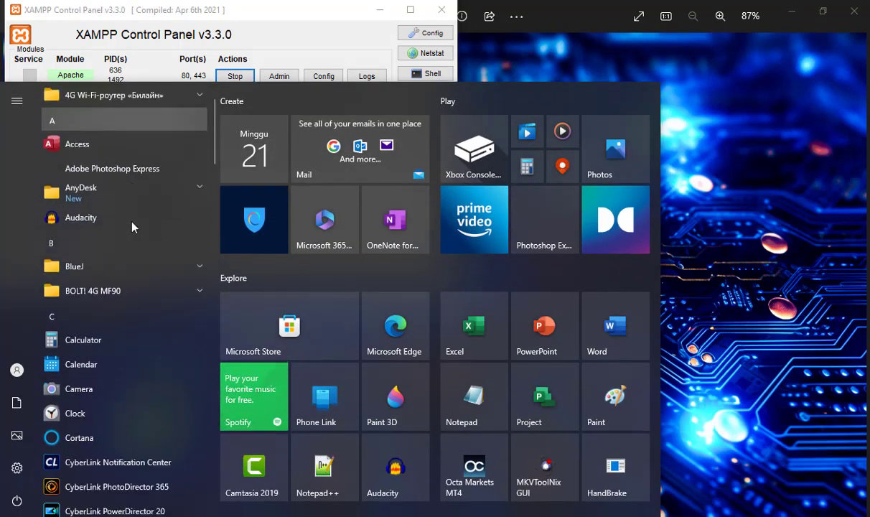
scroll(132, 227, up, 5)
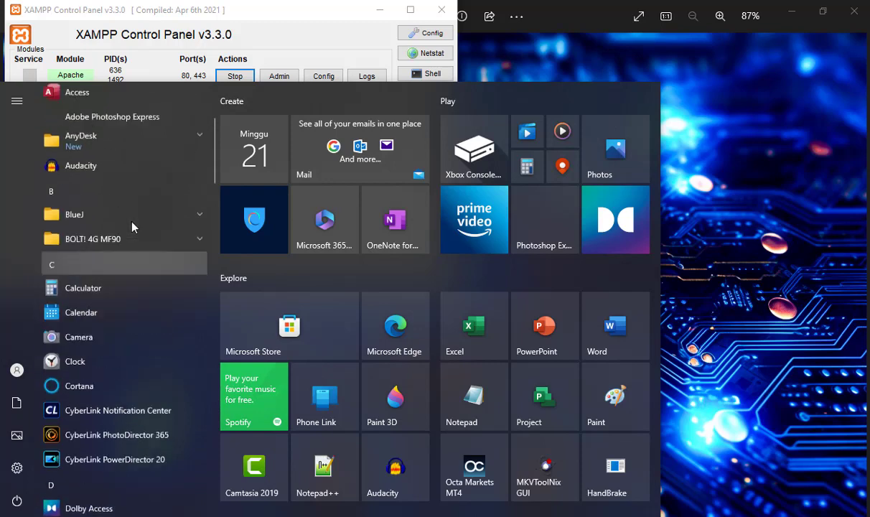
click(48, 514)
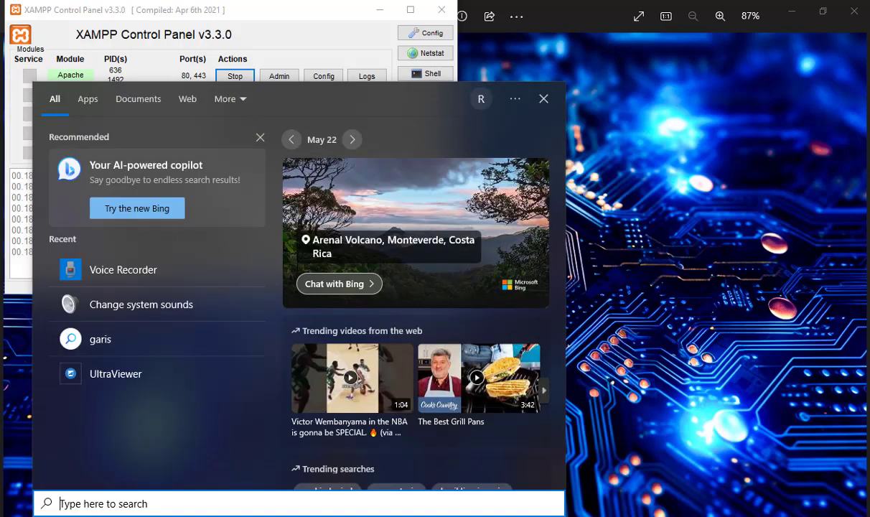
text(net)
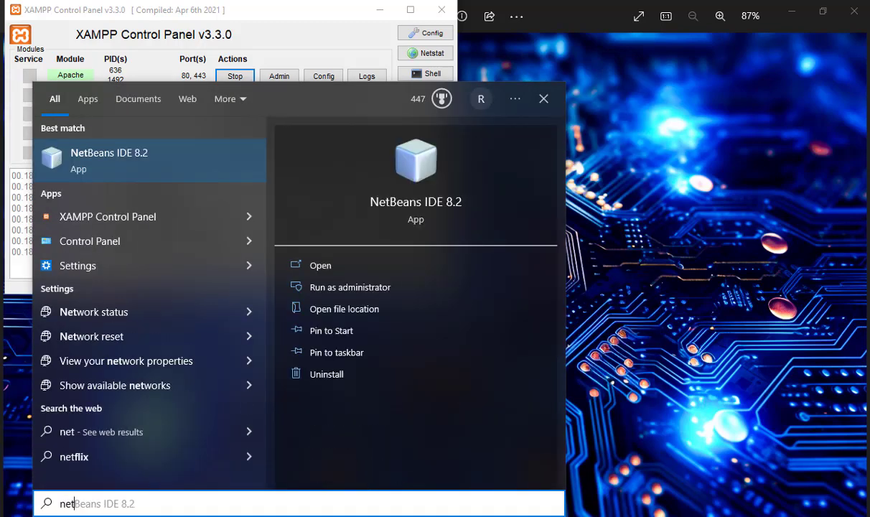
click(334, 265)
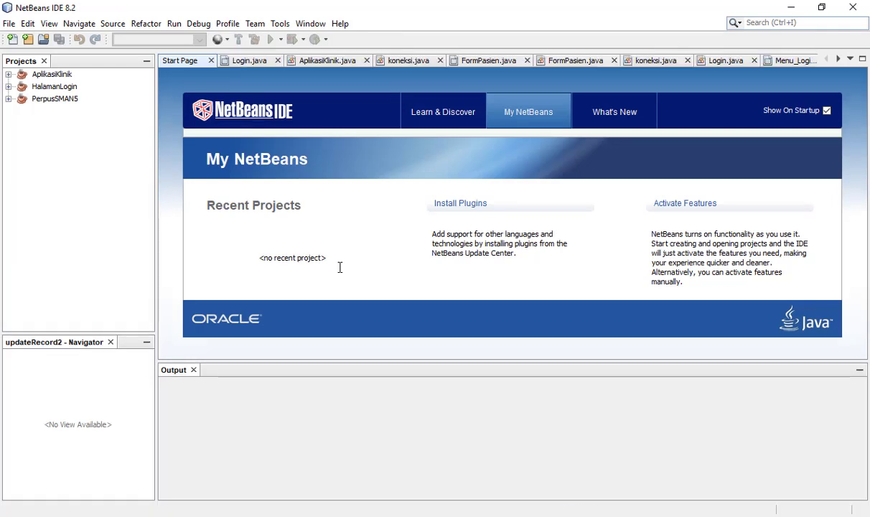
- Expand the PerpusSMAN5 project and run it to bring up the library login window
double_click(43, 98)
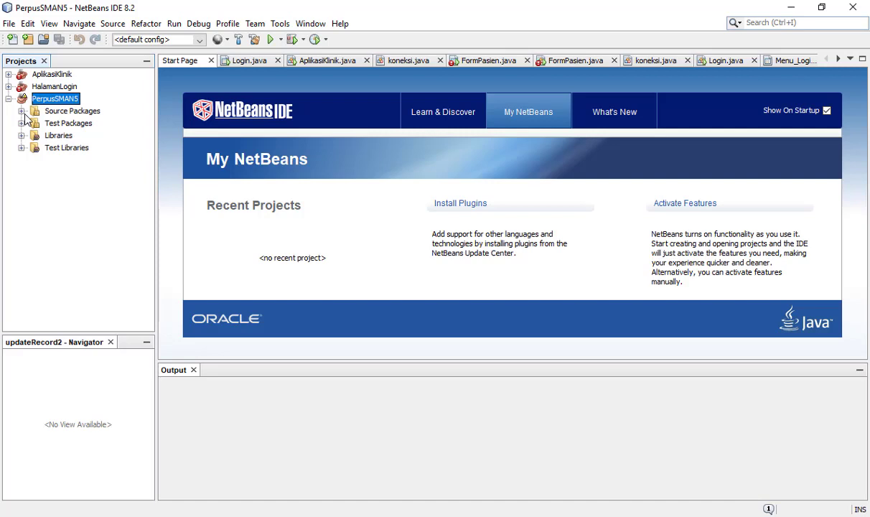
right_click(70, 102)
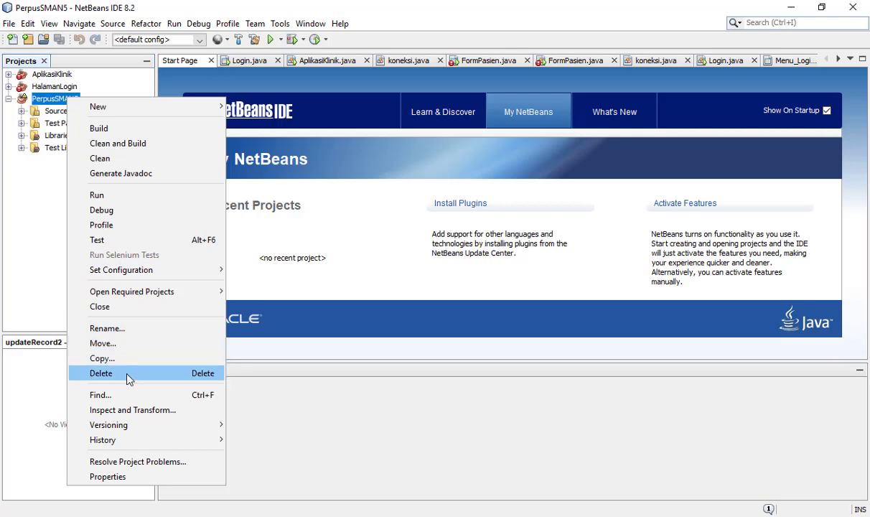
click(139, 198)
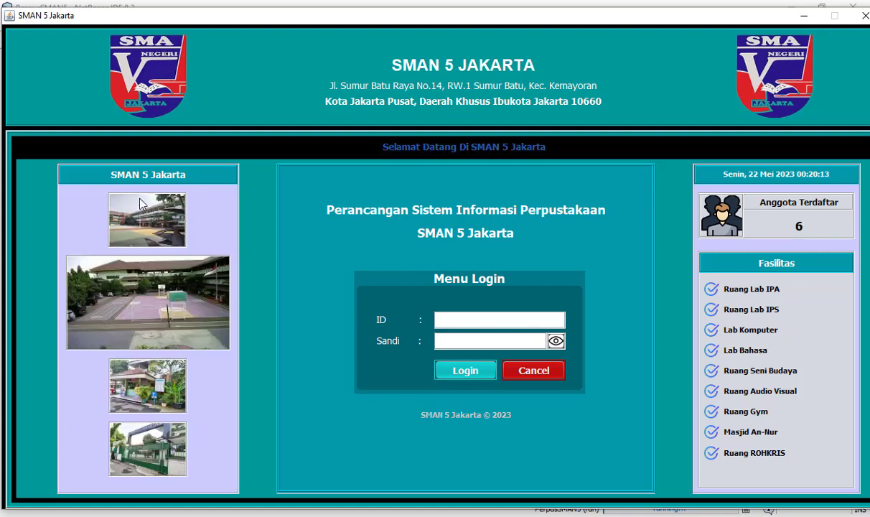
- Log in with the staff account's ID and Sandi password to open the dashboard
text(s)
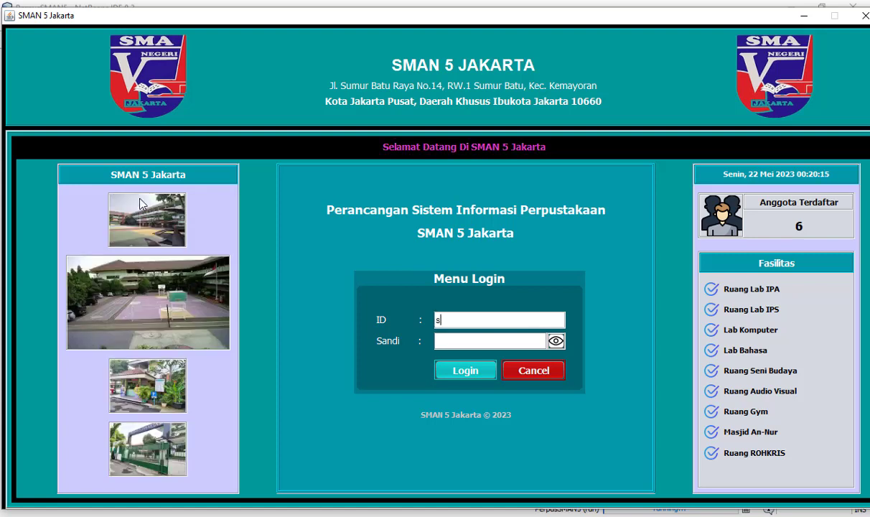
text(taff)
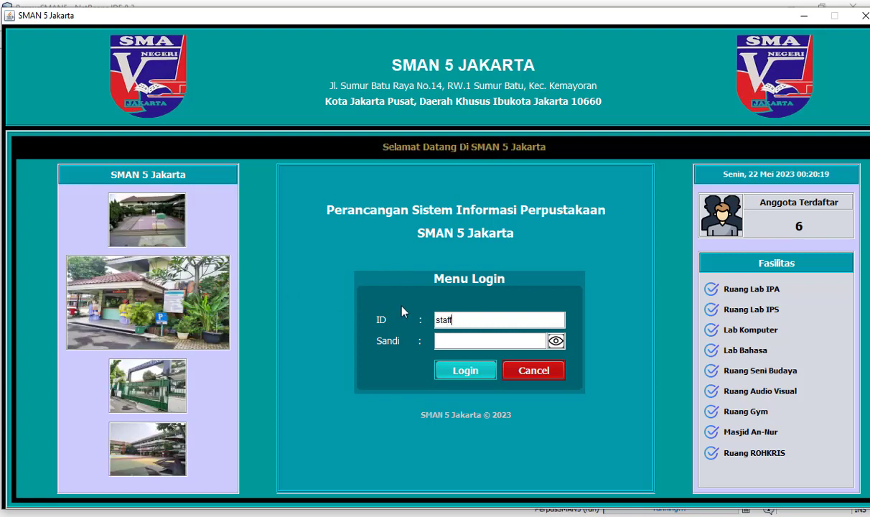
click(468, 337)
text(staff)
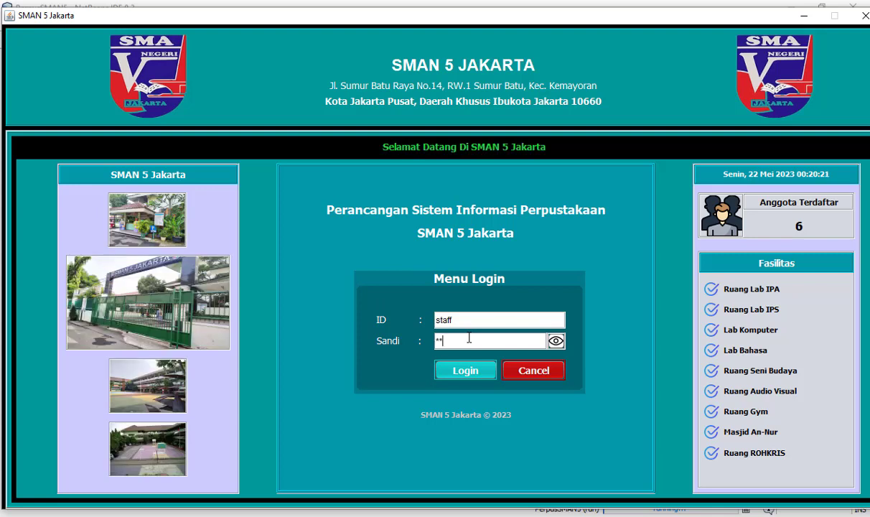
text(1)
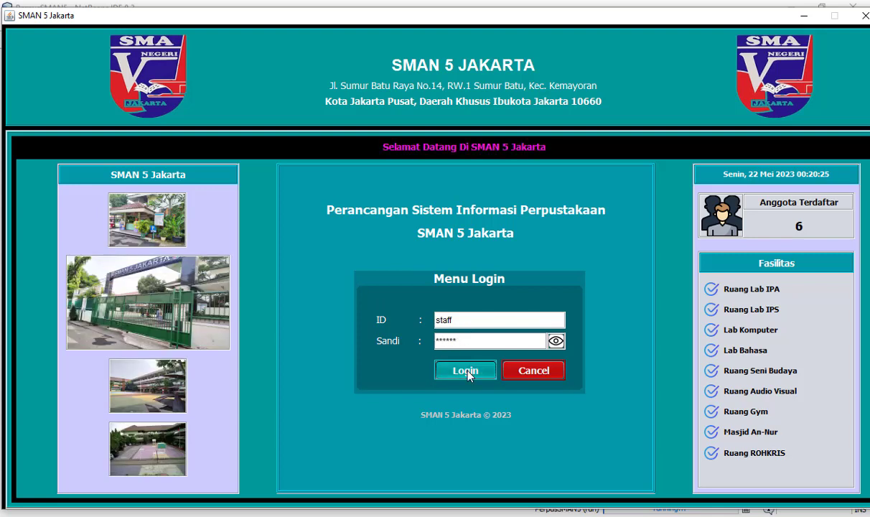
click(466, 371)
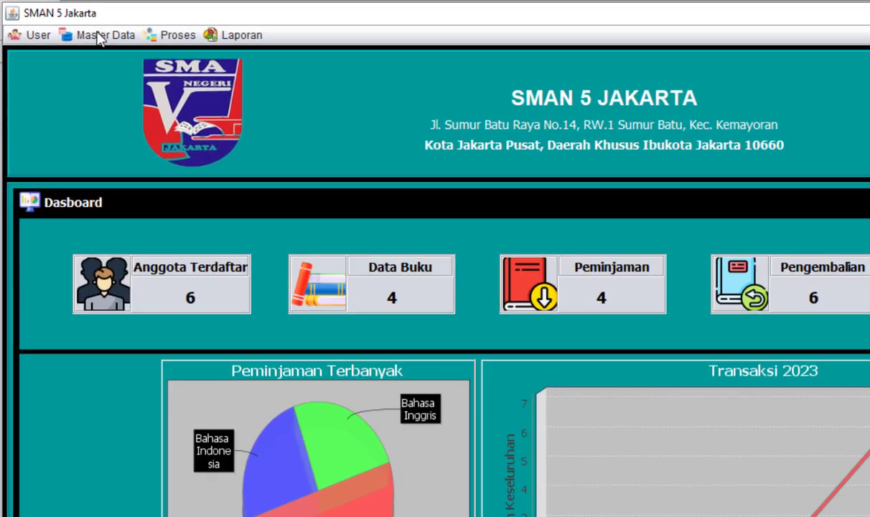
- Open Data Anggota from the Master Data menu
click(68, 29)
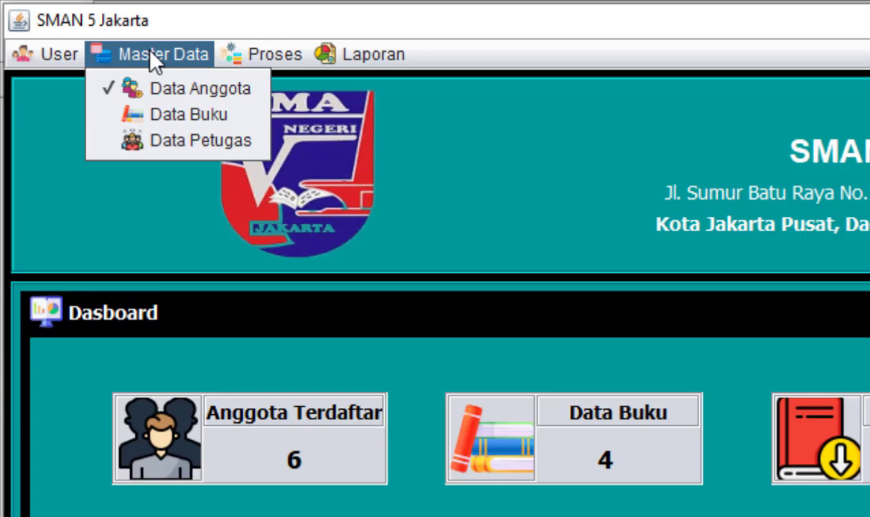
click(165, 89)
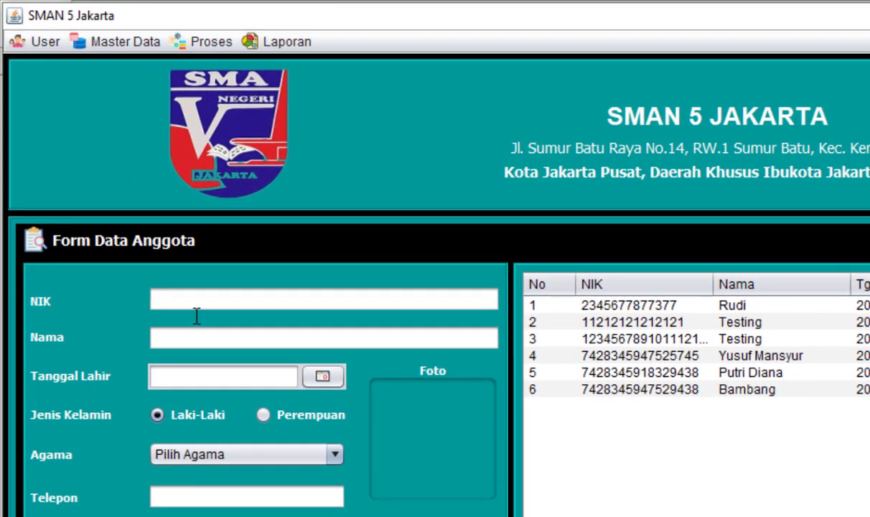
- Enter the new member's NIK and full name, with birth date 13 May 2023
click(208, 307)
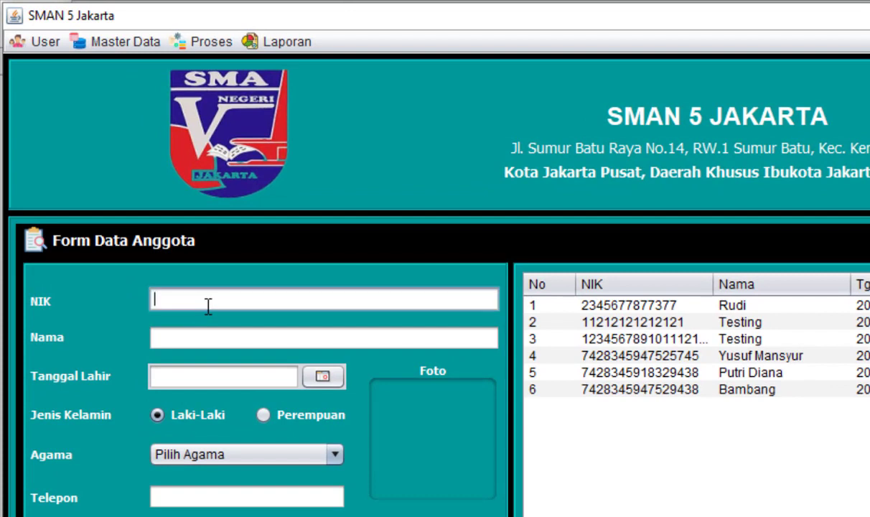
text(23456763456)
click(183, 340)
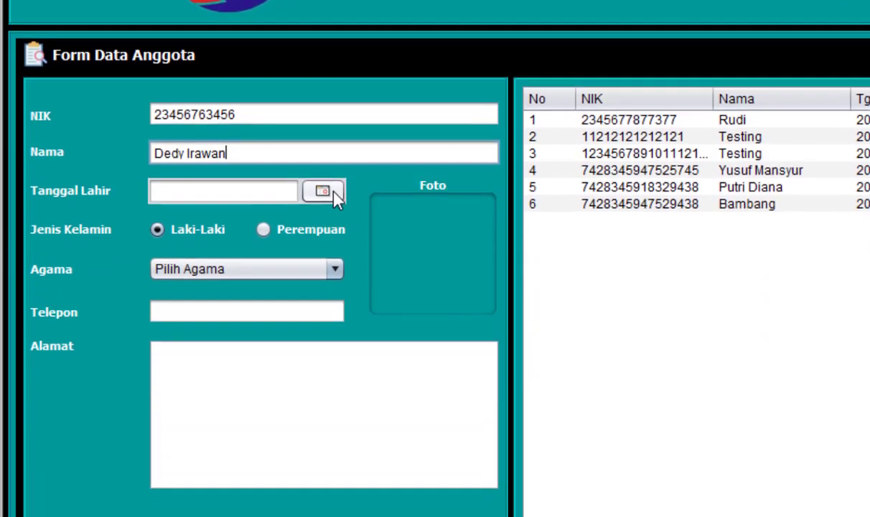
click(333, 192)
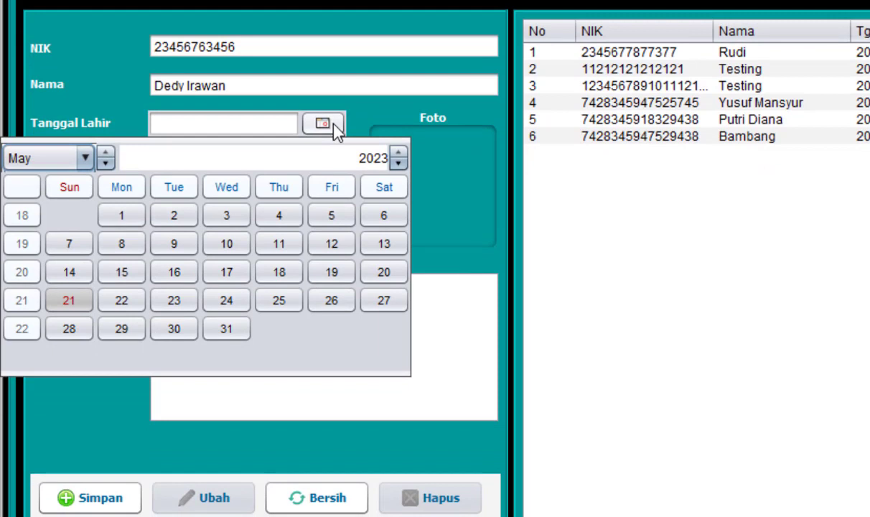
click(398, 247)
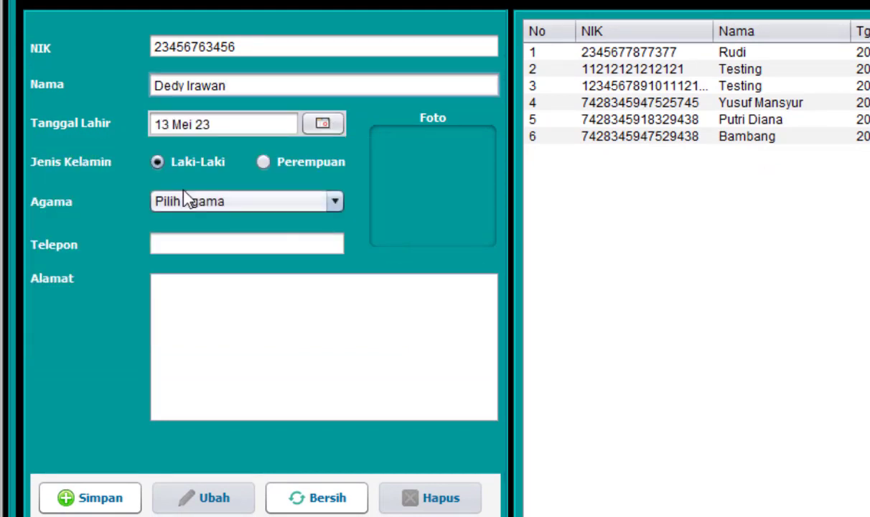
- Set gender Laki-Laki and religion Islam, and fill in the member's phone number and address
click(155, 160)
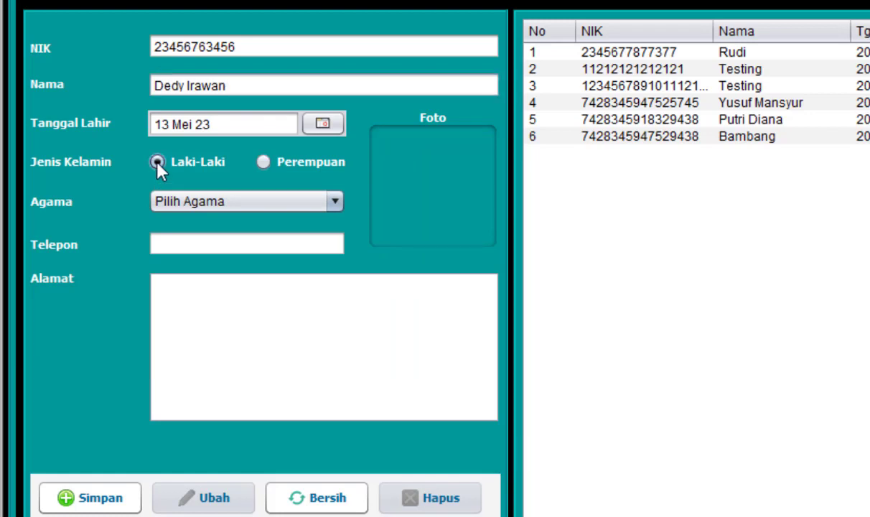
click(334, 203)
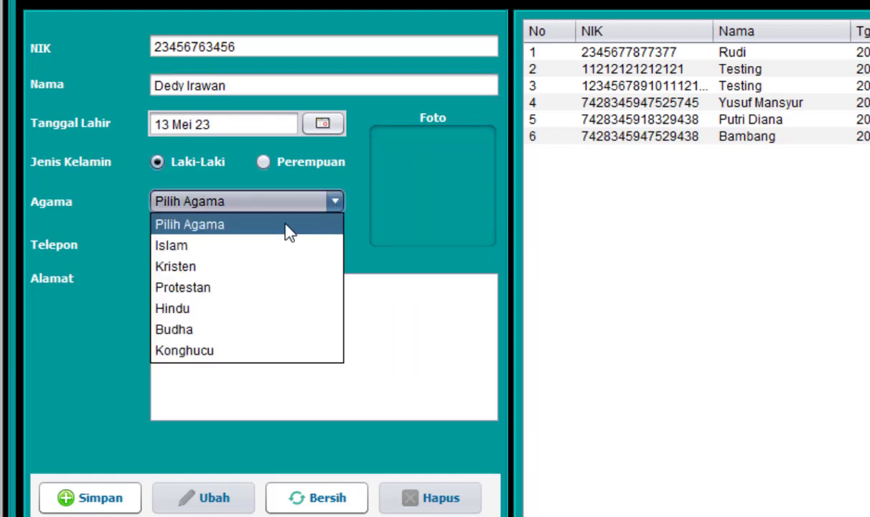
click(269, 251)
click(267, 247)
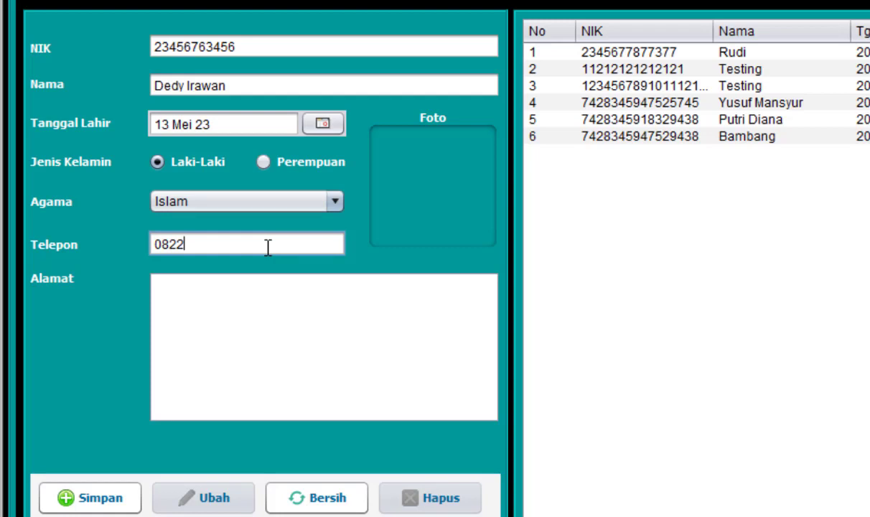
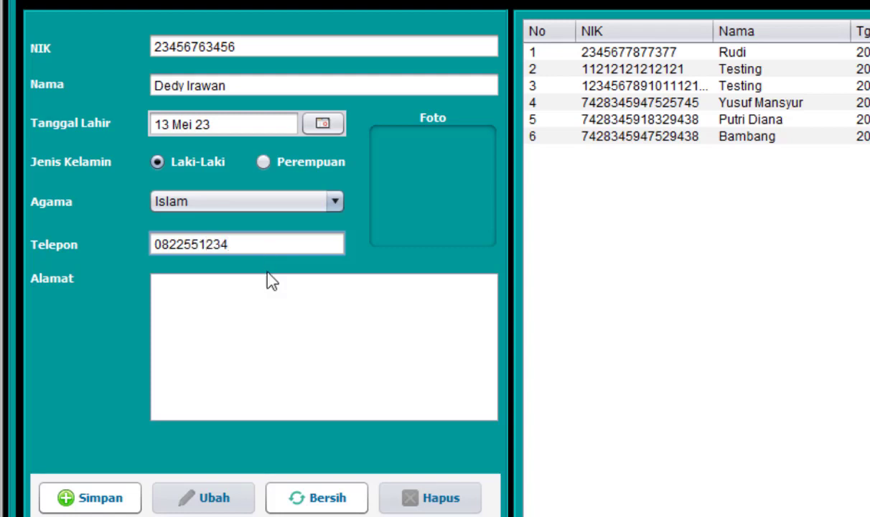
click(271, 302)
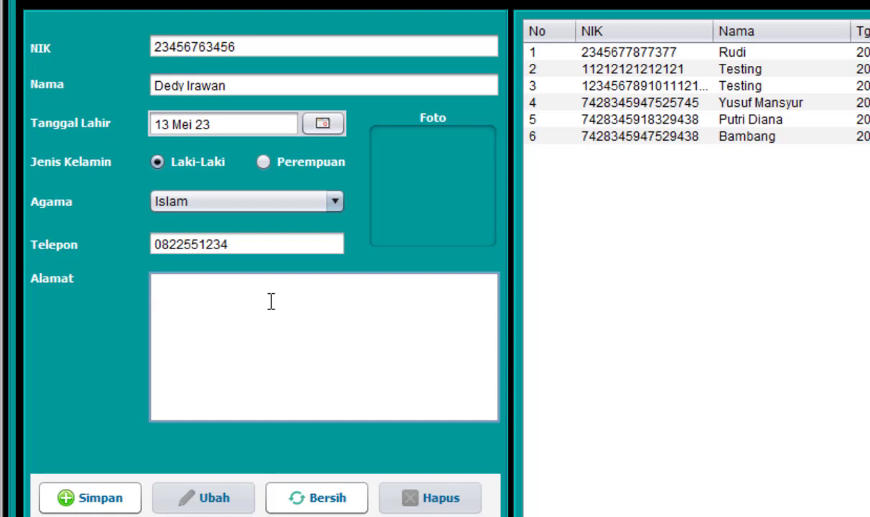
text(Pasar Minggu)
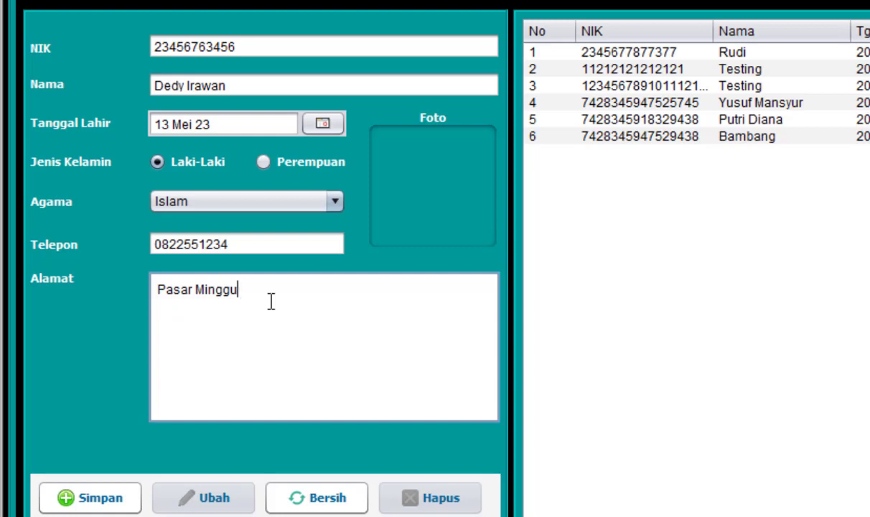
click(437, 170)
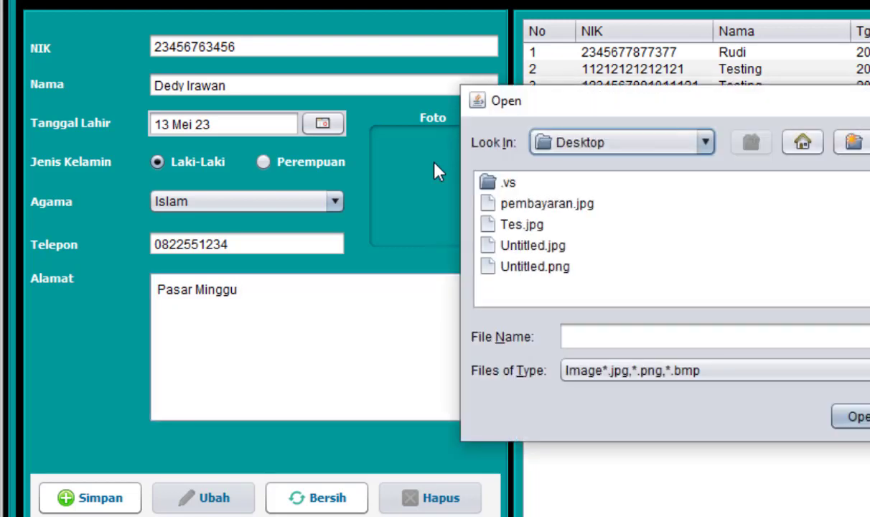
- Attach Tes.jpg as the photo and save the member with Simpan, confirming both messages
double_click(524, 227)
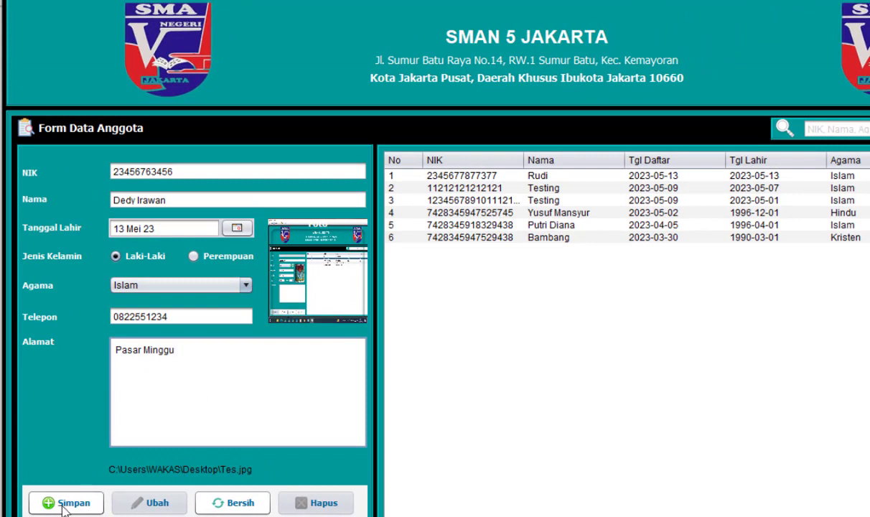
click(64, 506)
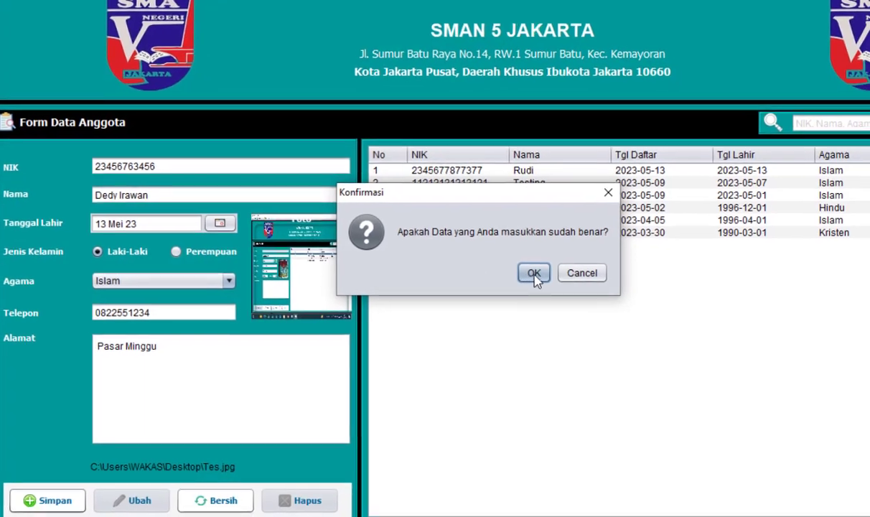
click(547, 277)
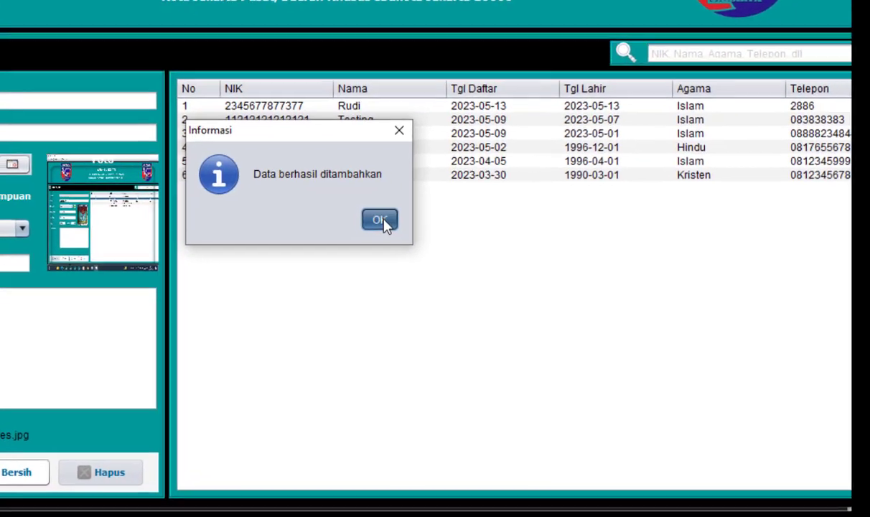
click(454, 243)
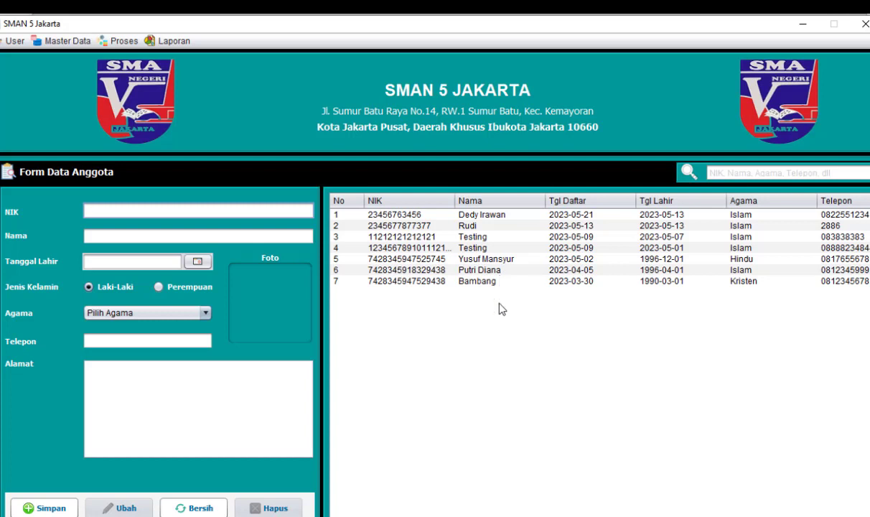
- Replace the last four digits of the new member's phone number and save it with Ubah
click(500, 219)
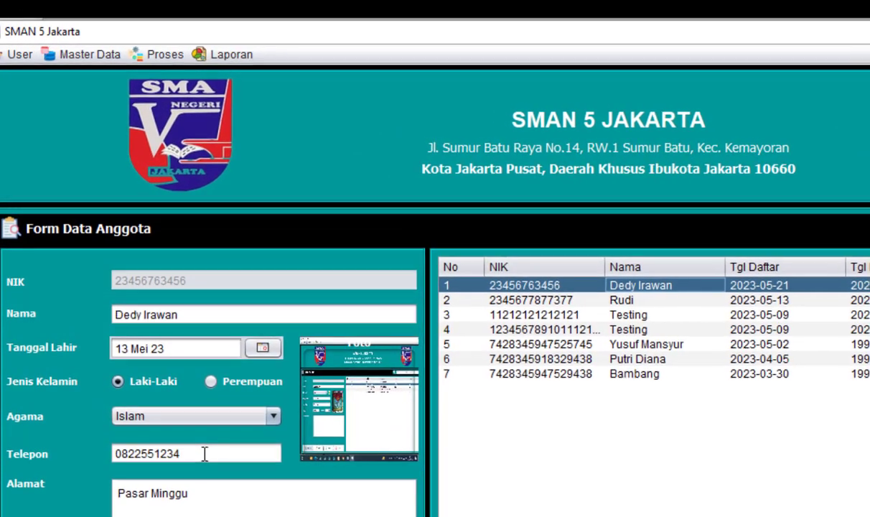
click(190, 421)
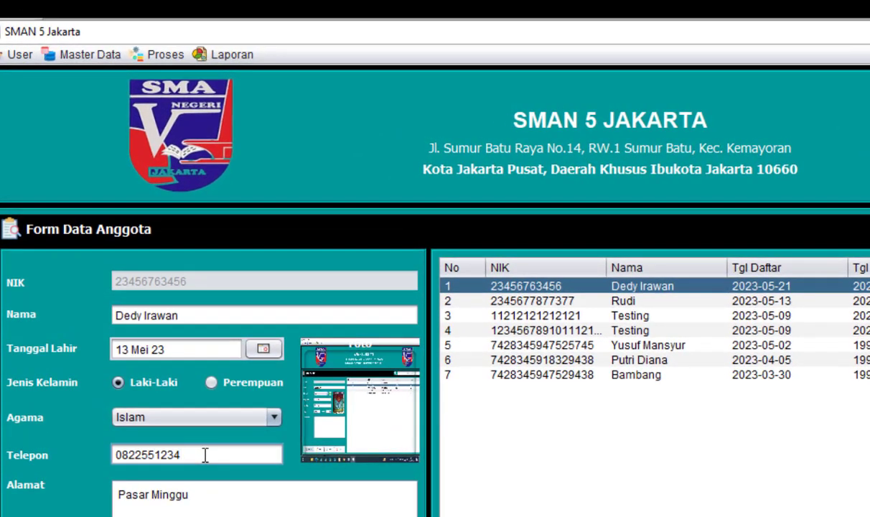
key(BackSpace)
key(BackSpace)
key(BackSpace)
key(BackSpace)
text(4123)
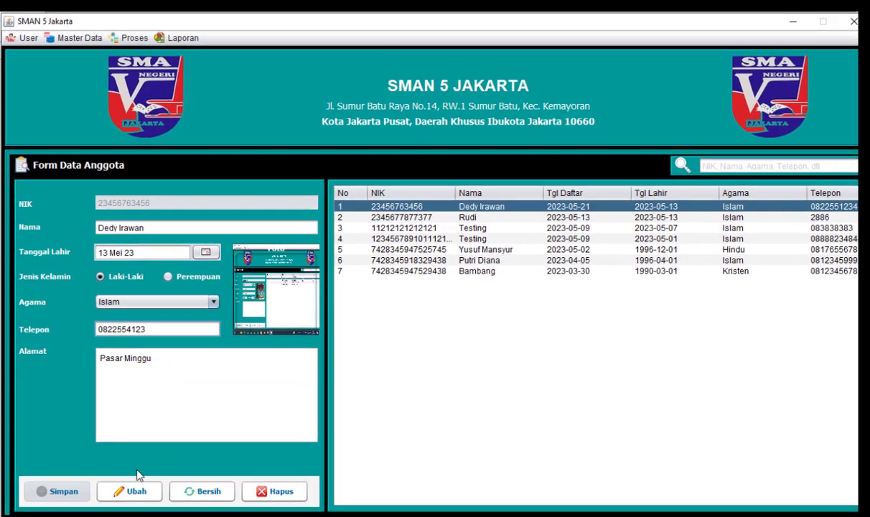
click(134, 488)
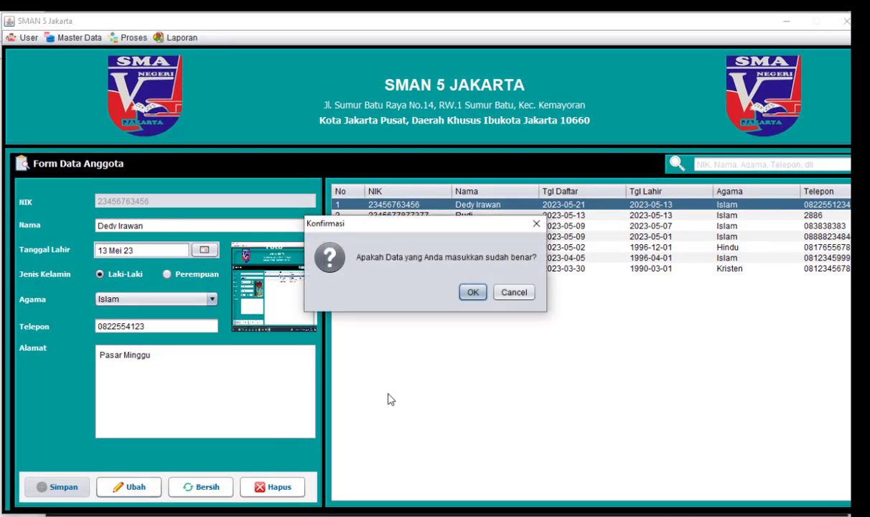
click(474, 292)
click(485, 292)
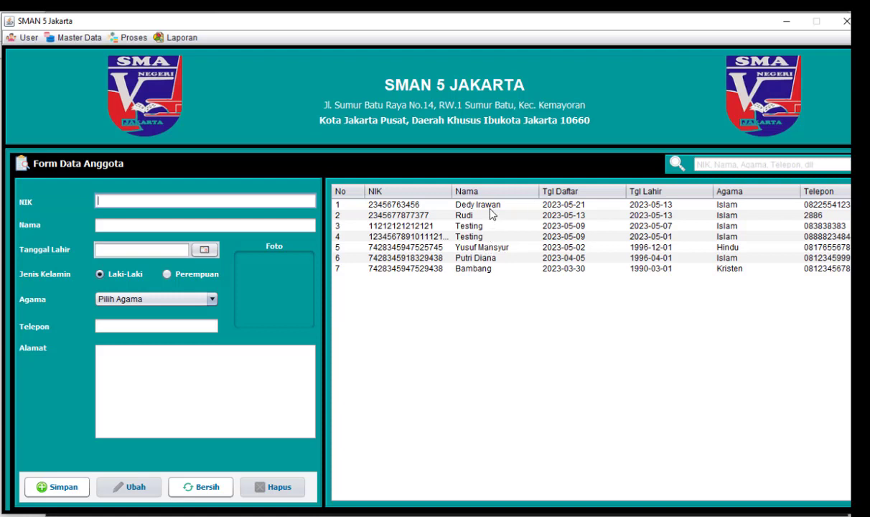
- Delete the second Testing member (row 3) with Hapus and confirm the deletion
click(484, 227)
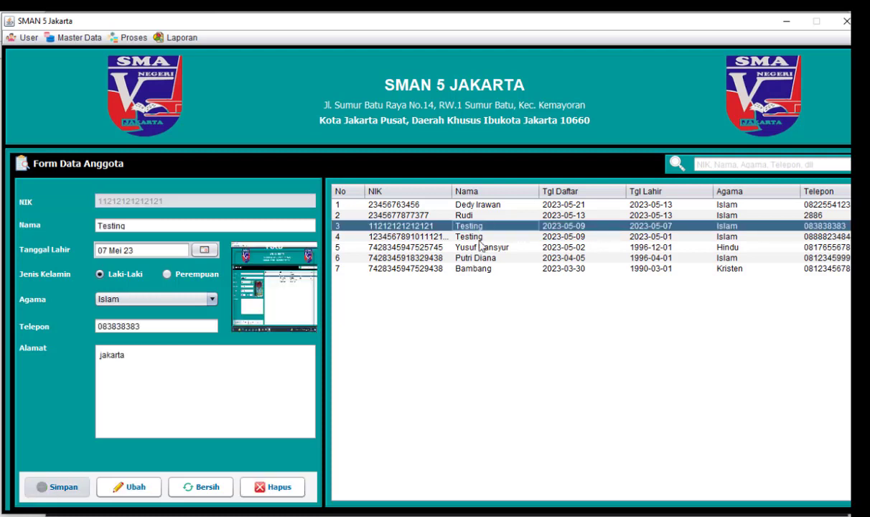
click(276, 486)
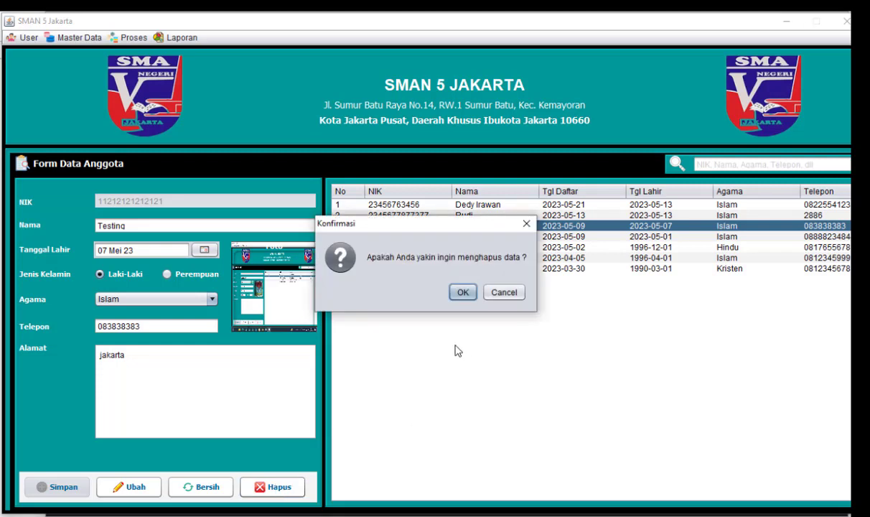
click(462, 292)
click(488, 293)
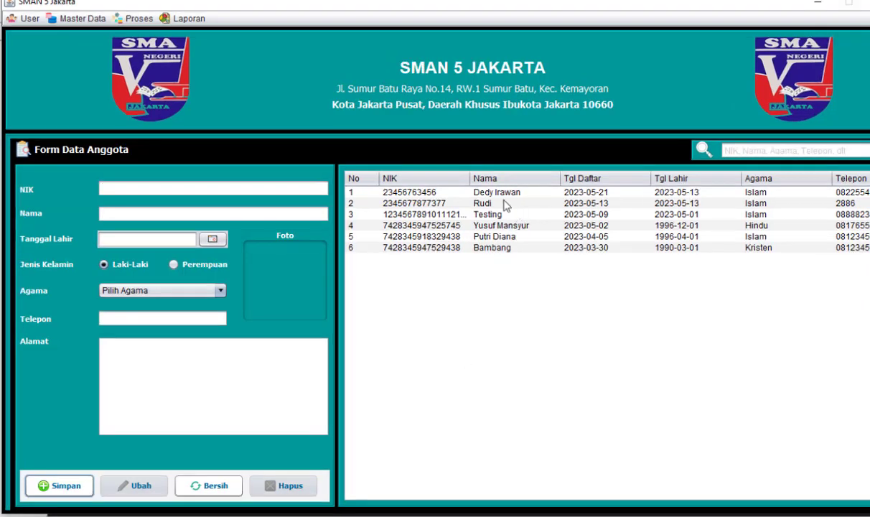
click(484, 205)
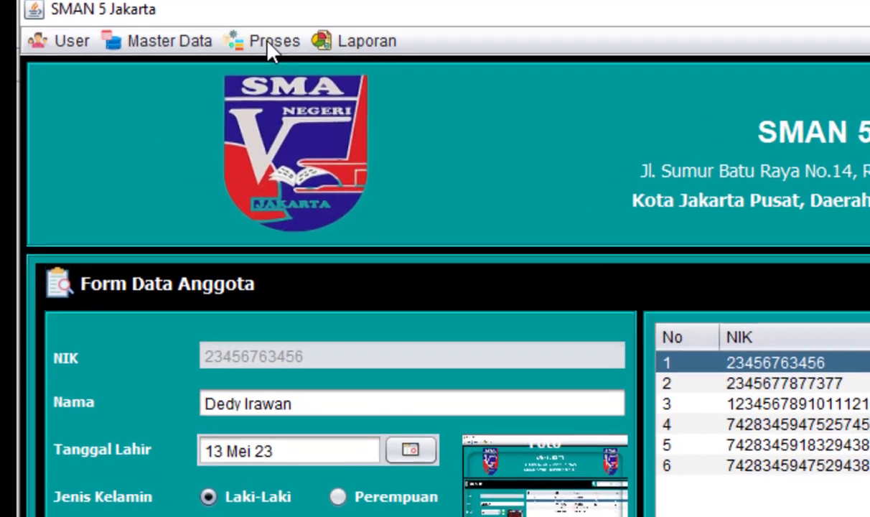
- Open the Peminjaman loan form from the Proses menu for a new transaction
click(236, 36)
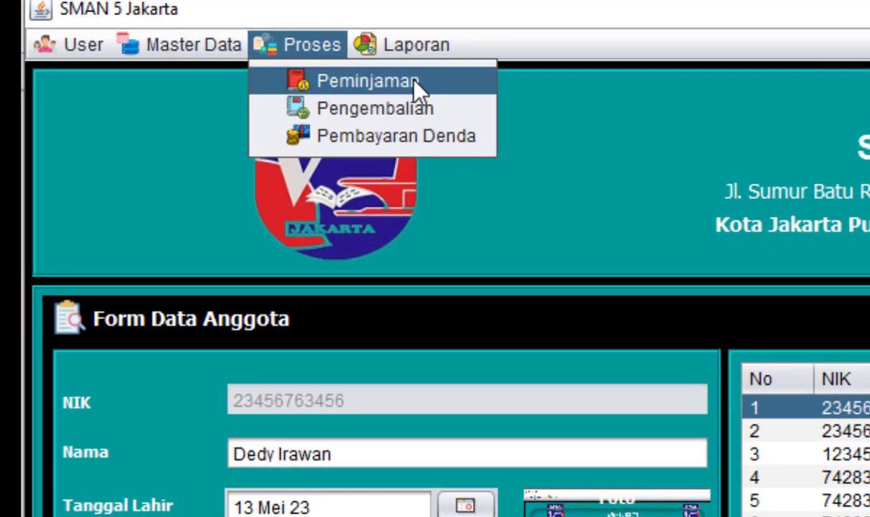
click(414, 83)
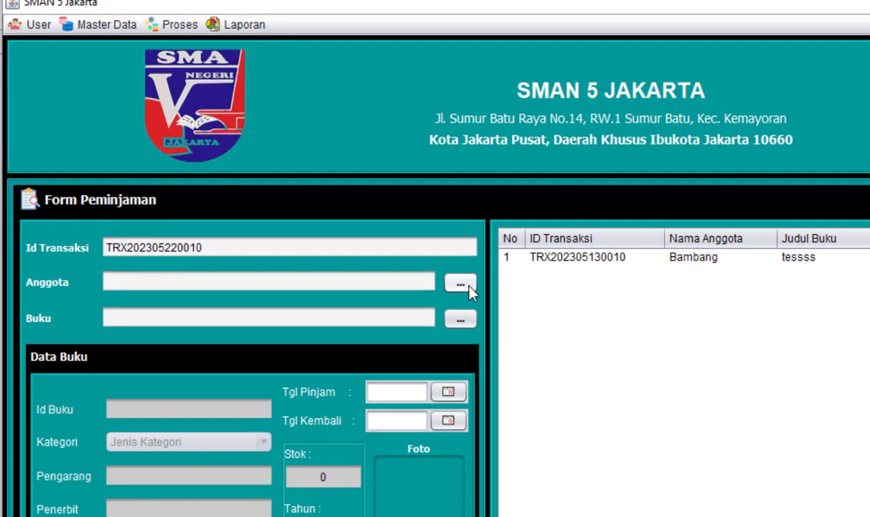
click(463, 287)
- Choose the borrowing member and the book Bahasa Indonesia (ID 2, stock 2) for the loan
click(504, 390)
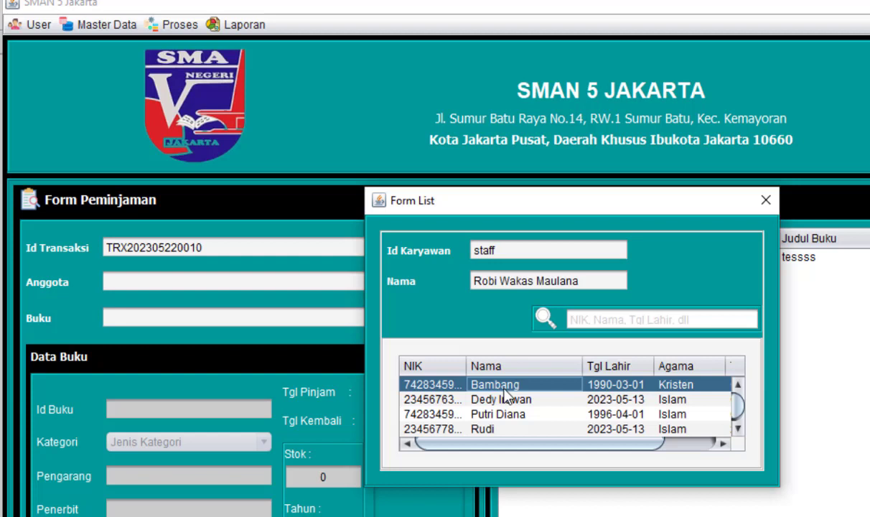
click(765, 201)
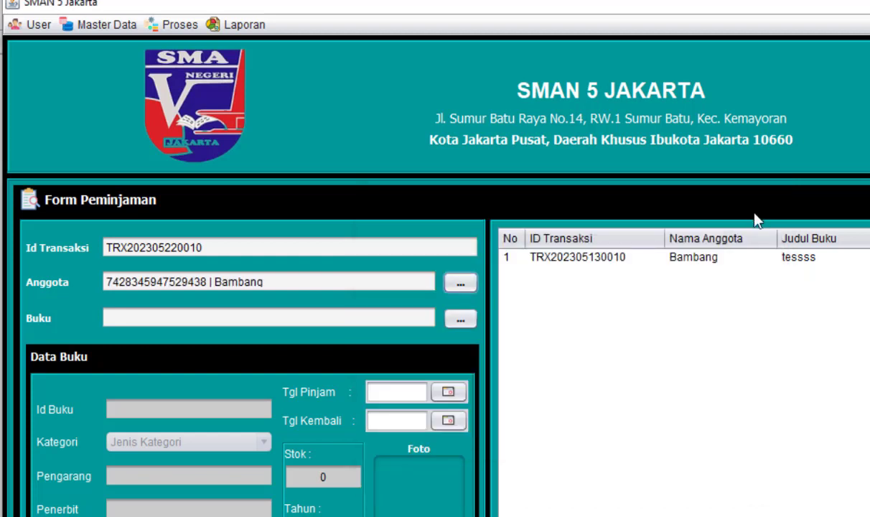
click(462, 318)
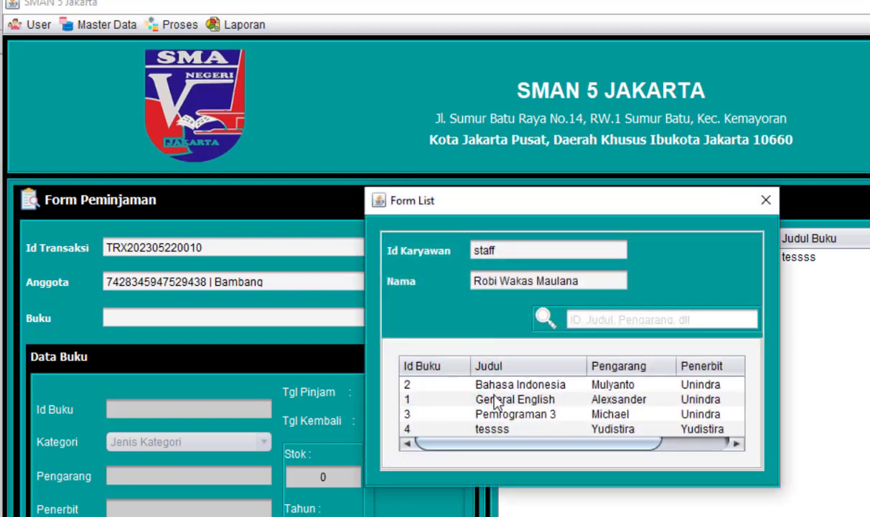
click(522, 385)
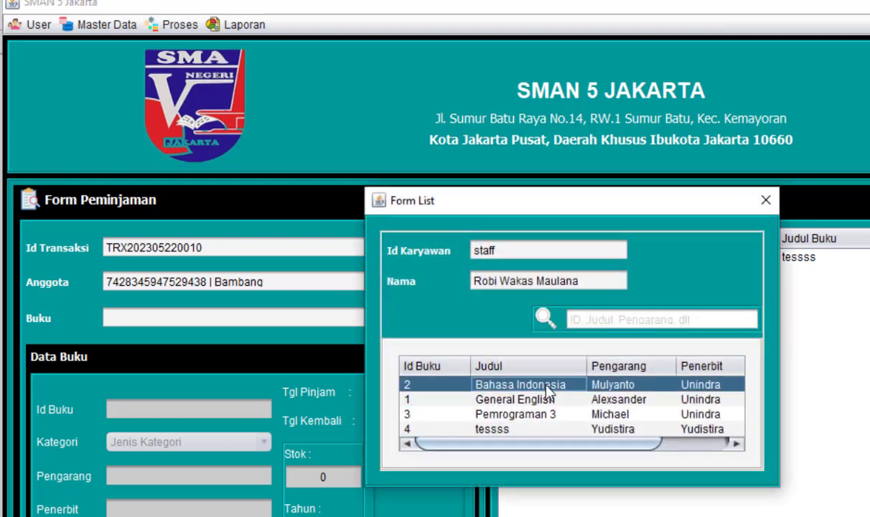
click(765, 201)
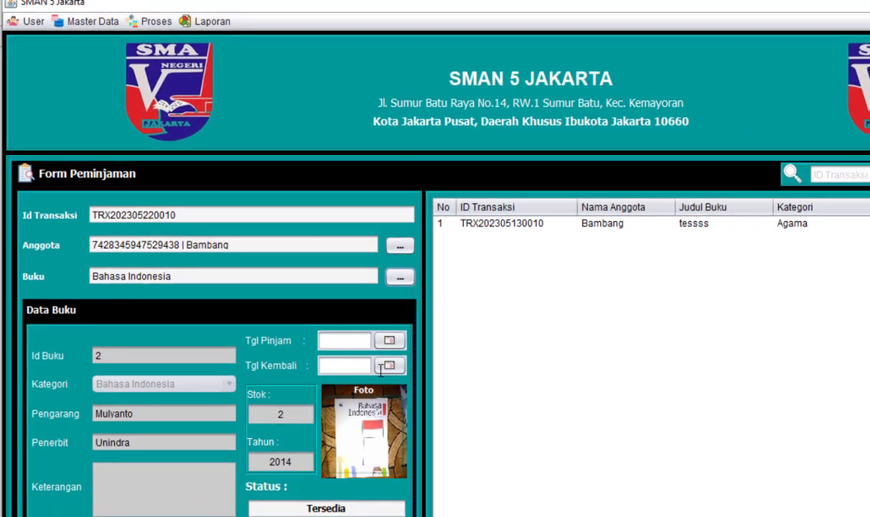
- Set borrow date 13 Mei 23 and return due 14 Mei 23, then save the Bahasa Indonesia loan
click(382, 325)
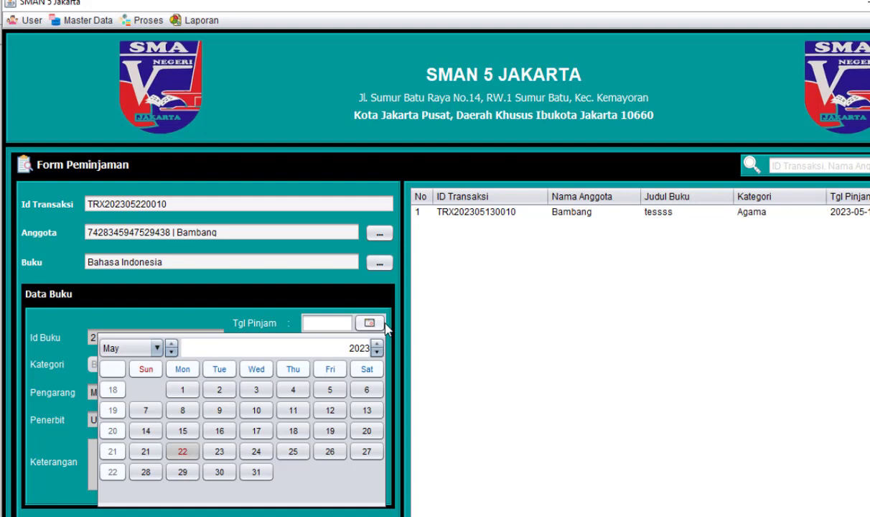
click(366, 410)
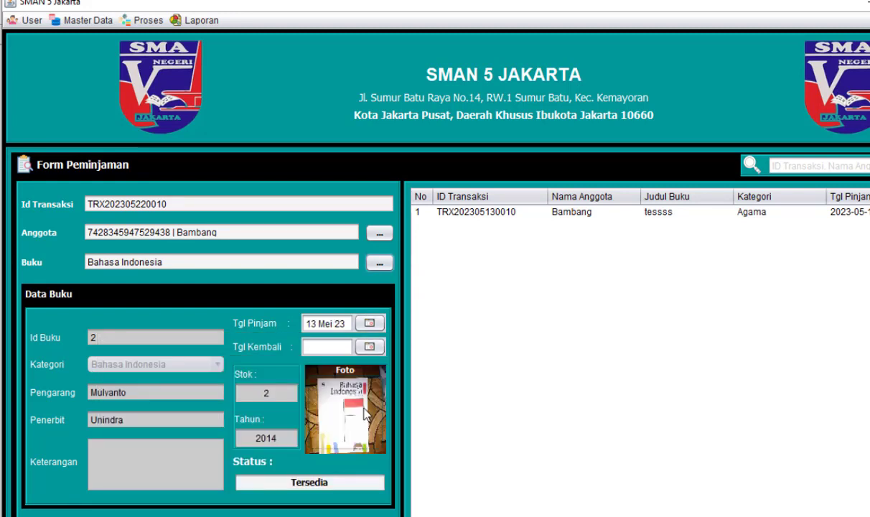
click(370, 347)
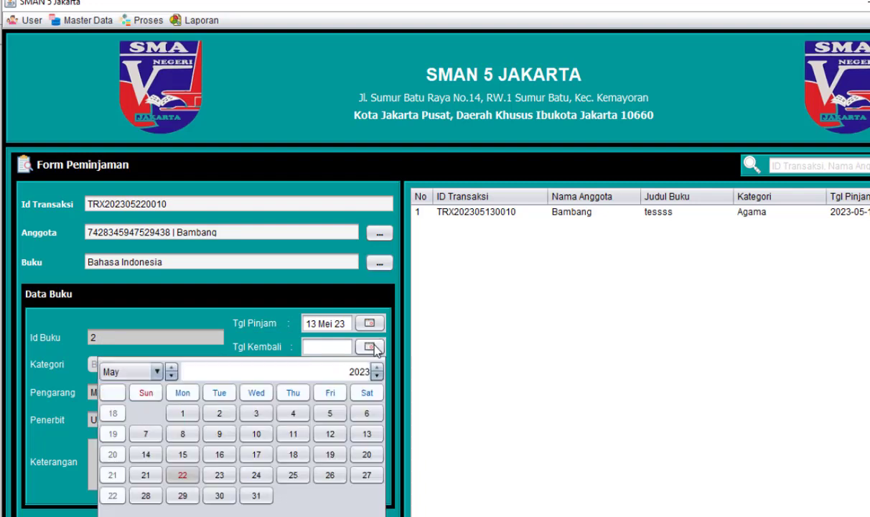
click(150, 455)
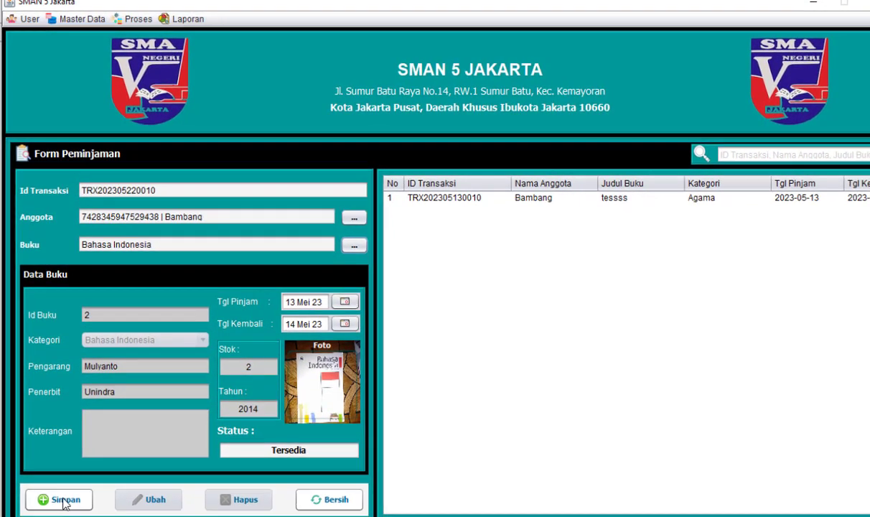
click(66, 513)
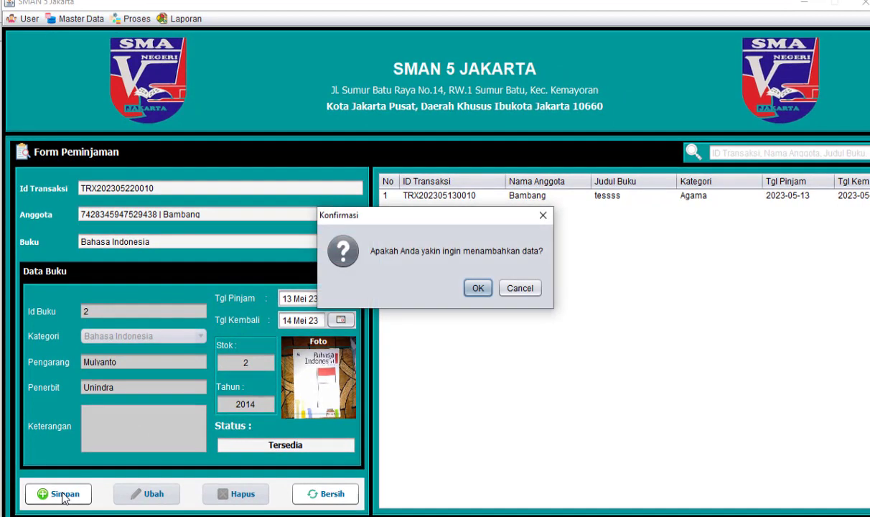
click(477, 288)
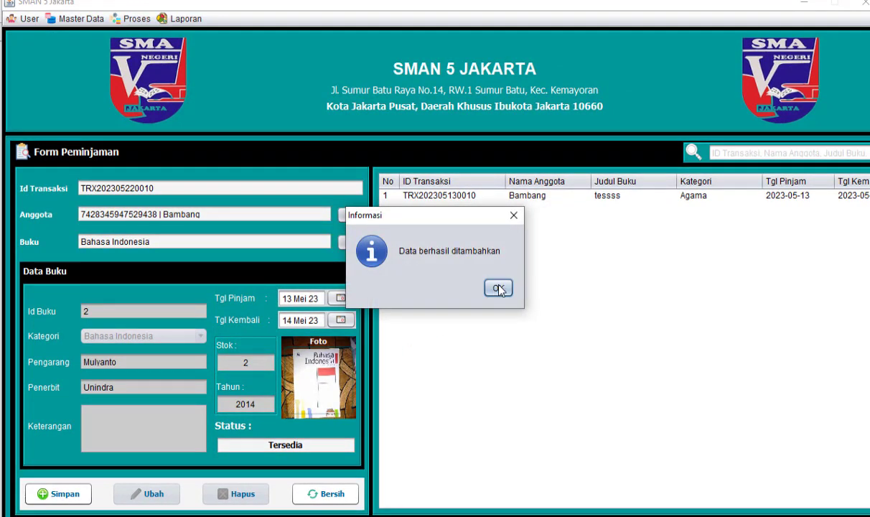
click(499, 289)
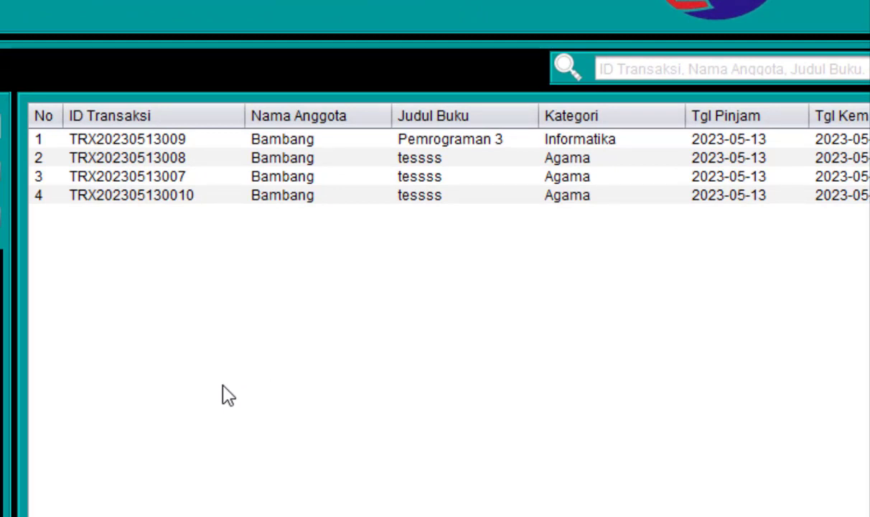
click(291, 165)
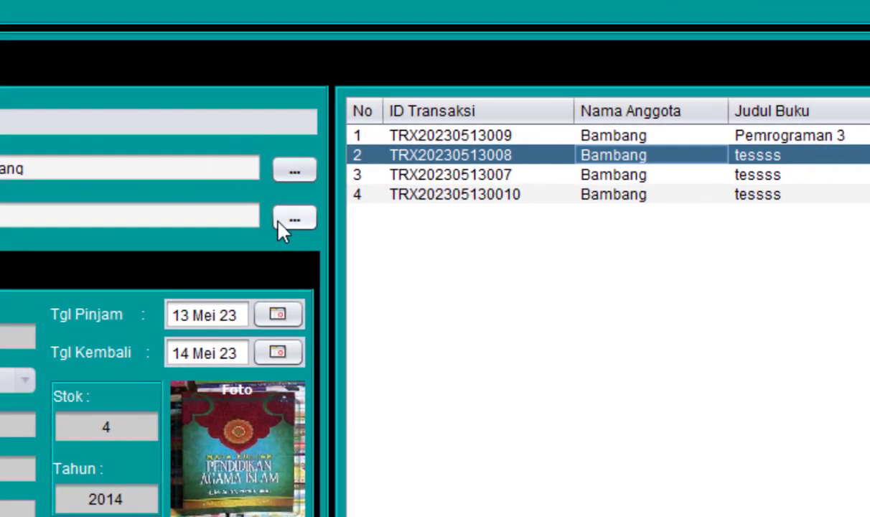
click(287, 217)
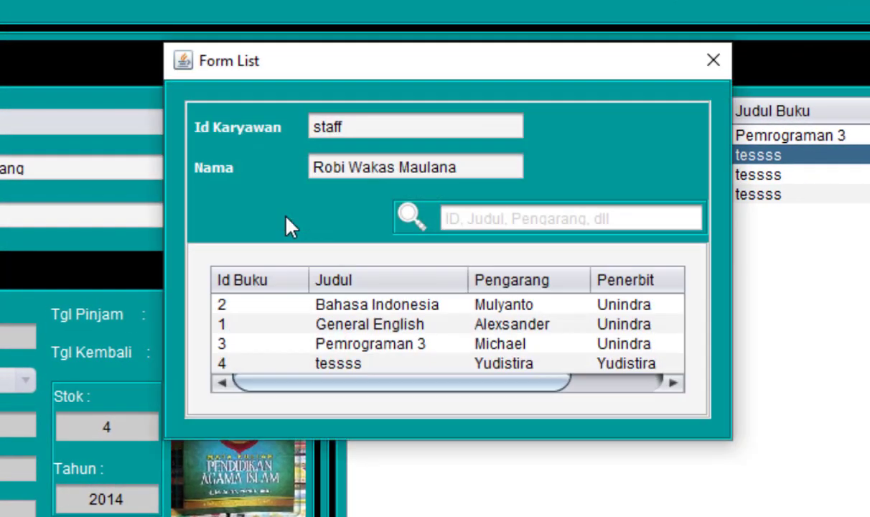
click(388, 343)
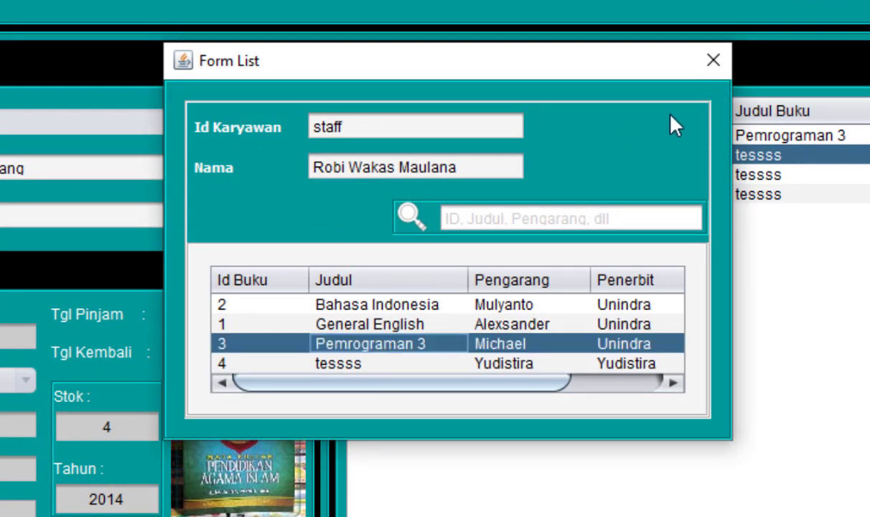
click(711, 61)
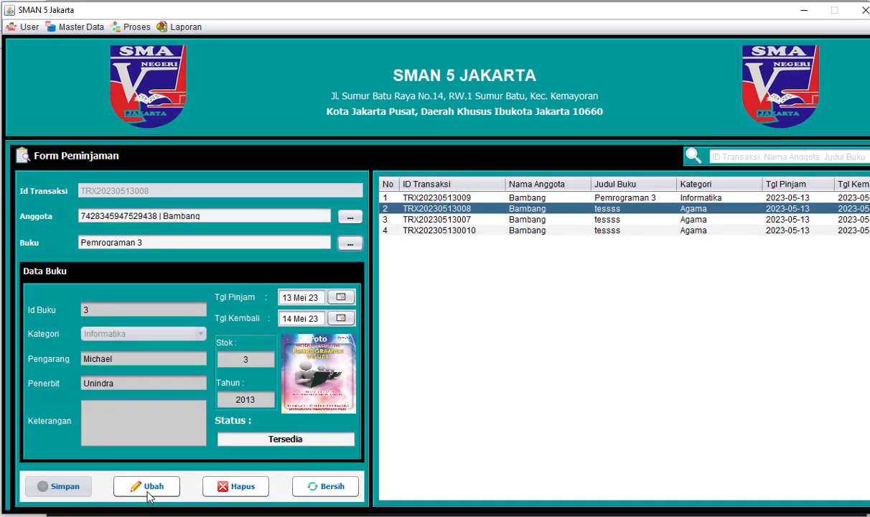
click(150, 488)
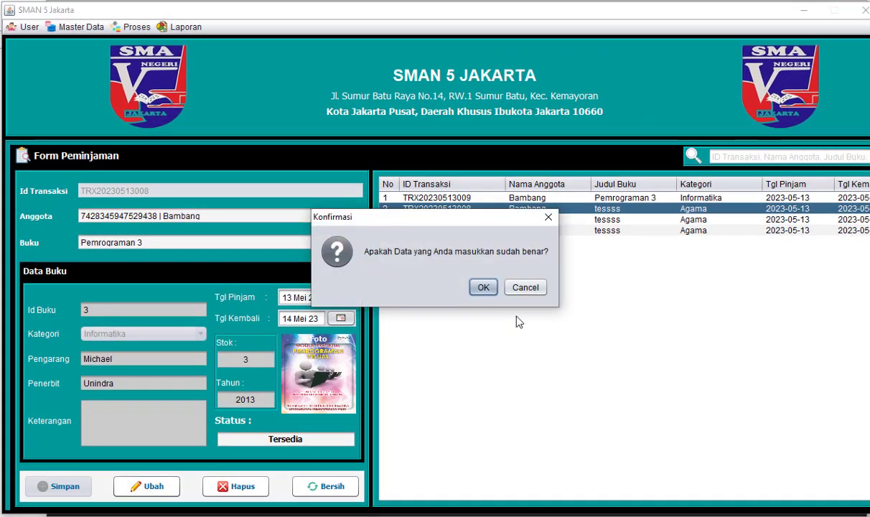
click(483, 287)
click(497, 286)
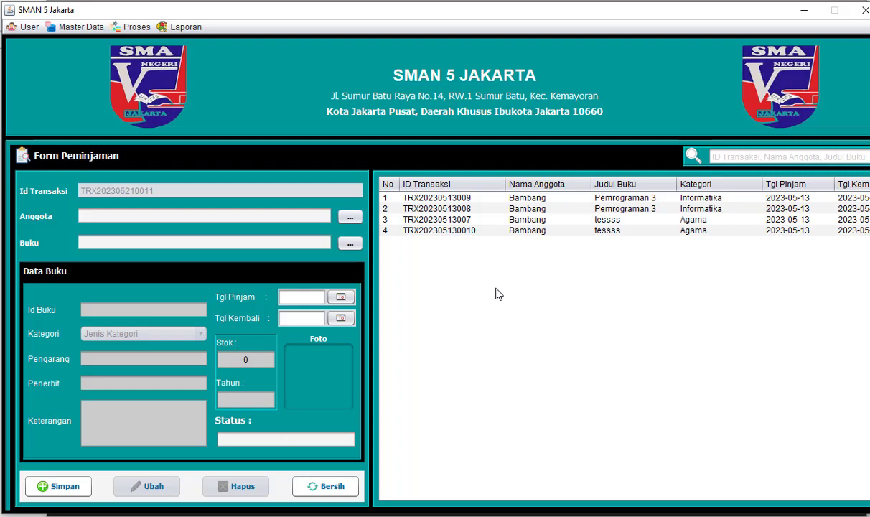
click(521, 219)
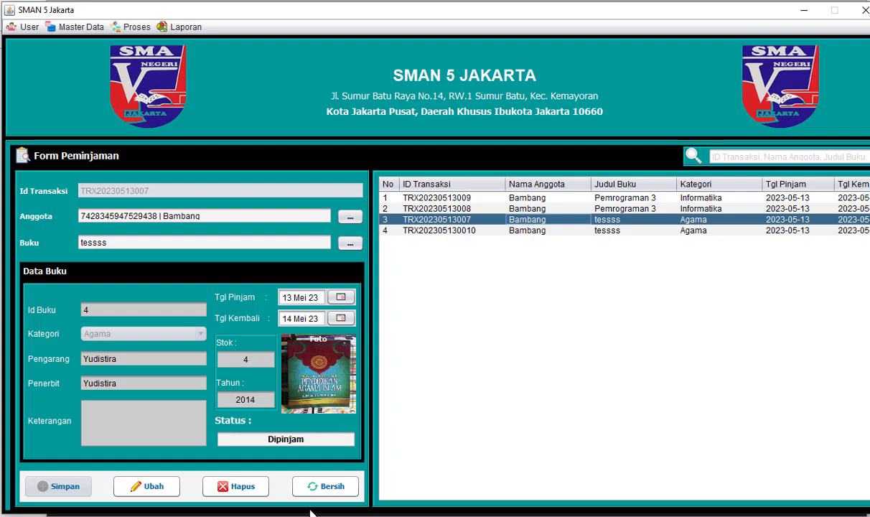
click(236, 486)
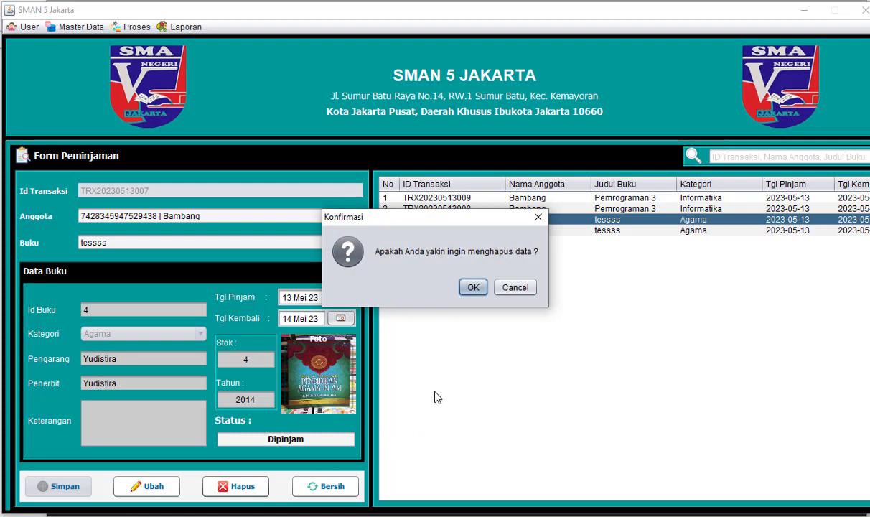
click(473, 288)
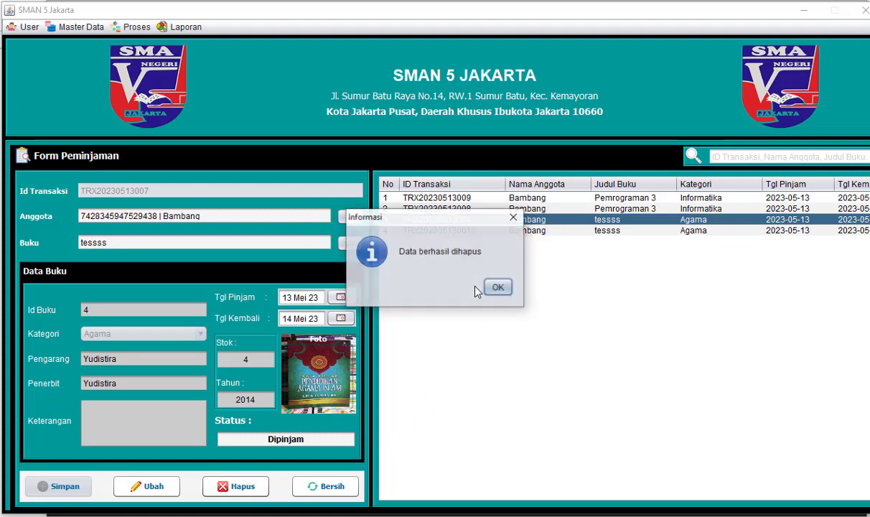
click(496, 287)
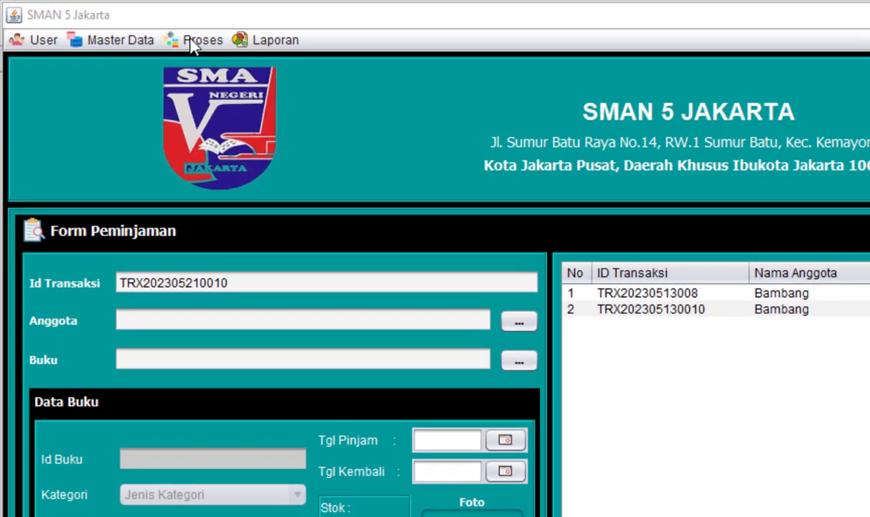
- Open Proses > Pengembalian to show the return form with its seven past returns
click(194, 42)
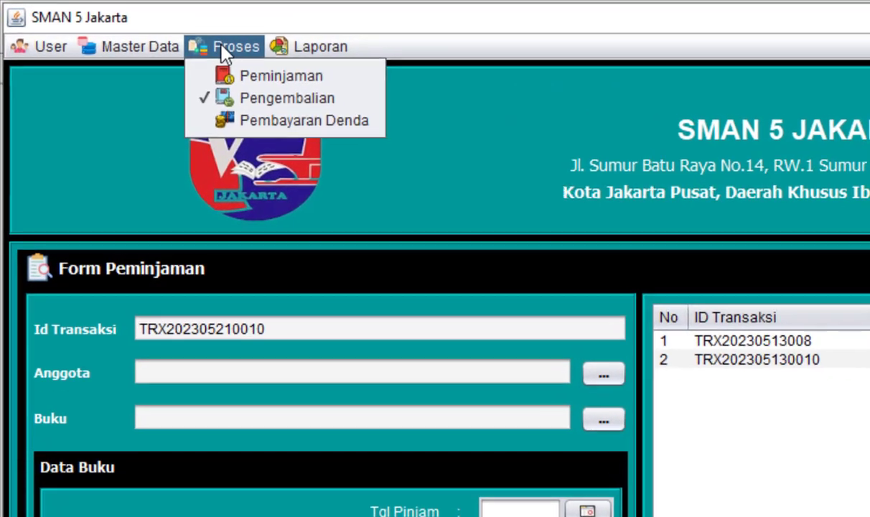
click(304, 105)
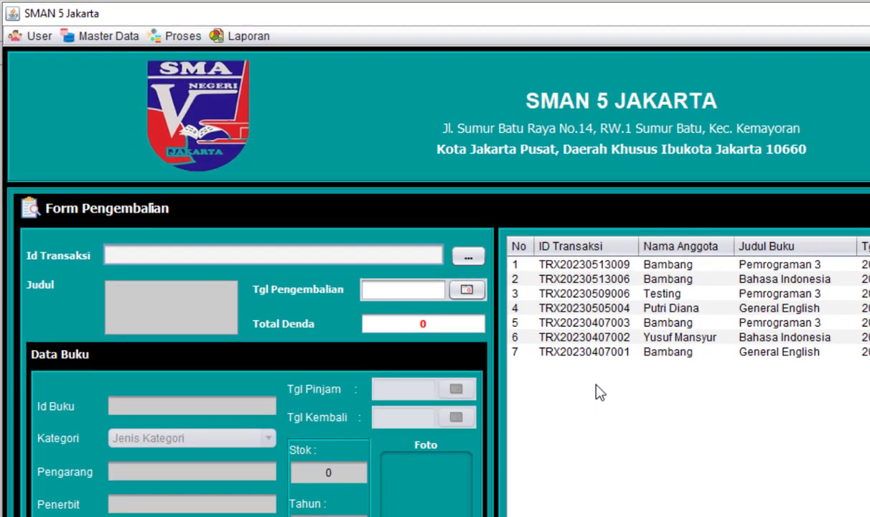
click(468, 256)
drag(484, 376, 536, 377)
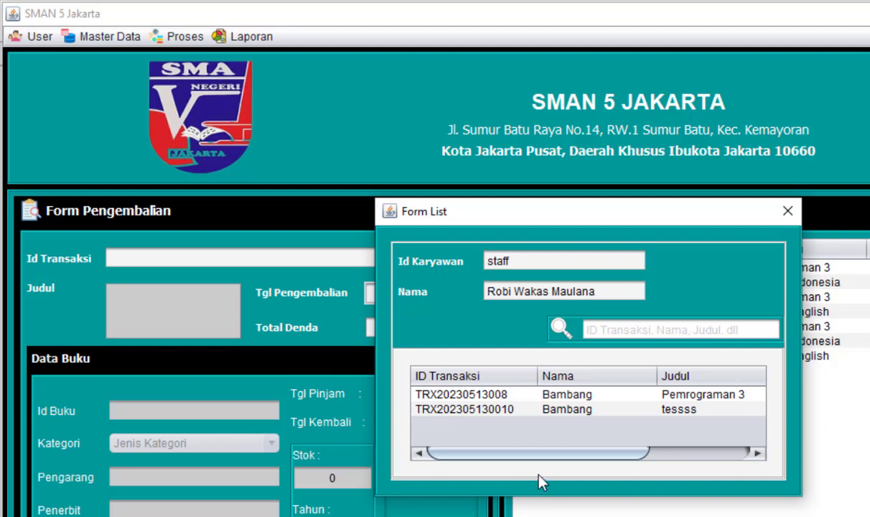
click(512, 396)
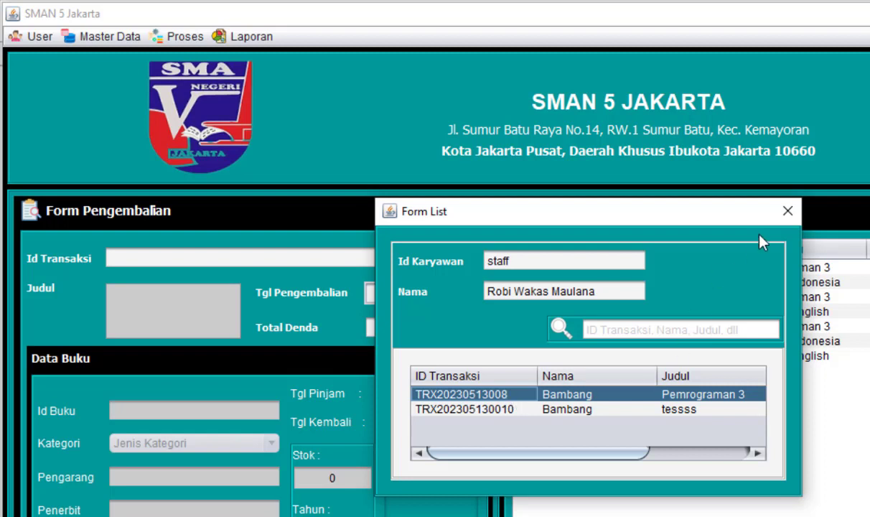
click(786, 213)
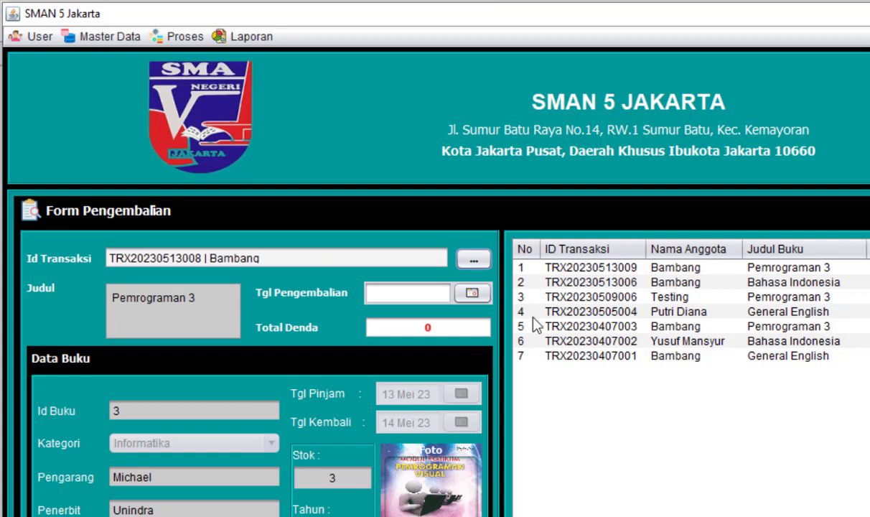
- Set the return date to 15 Mei 23 and process the late return with its Rp 1.000,00 fine
click(473, 293)
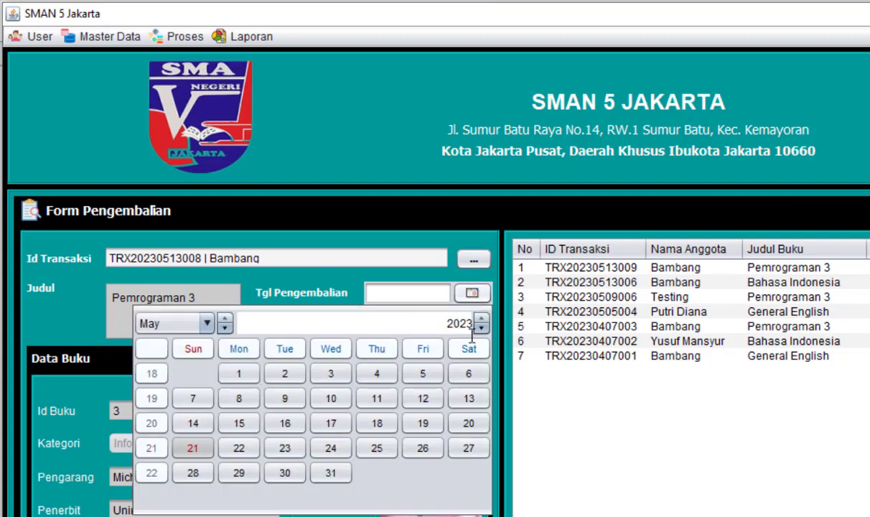
click(469, 399)
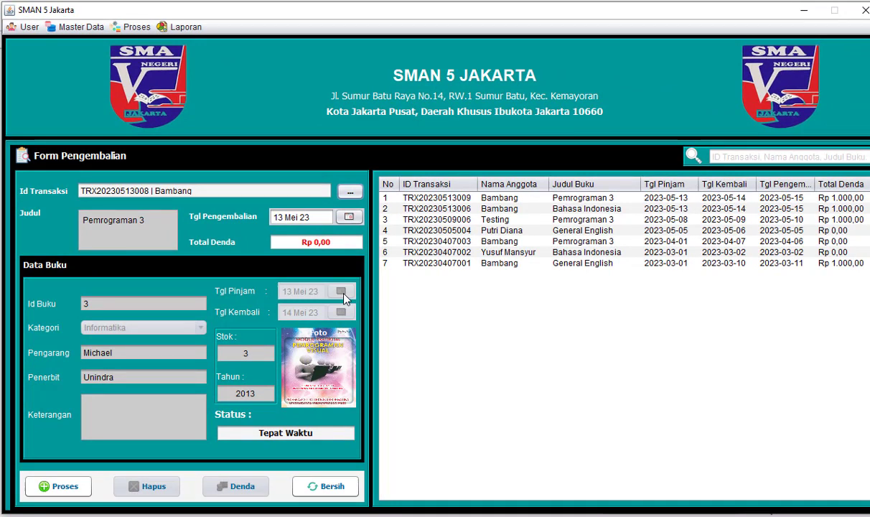
click(353, 216)
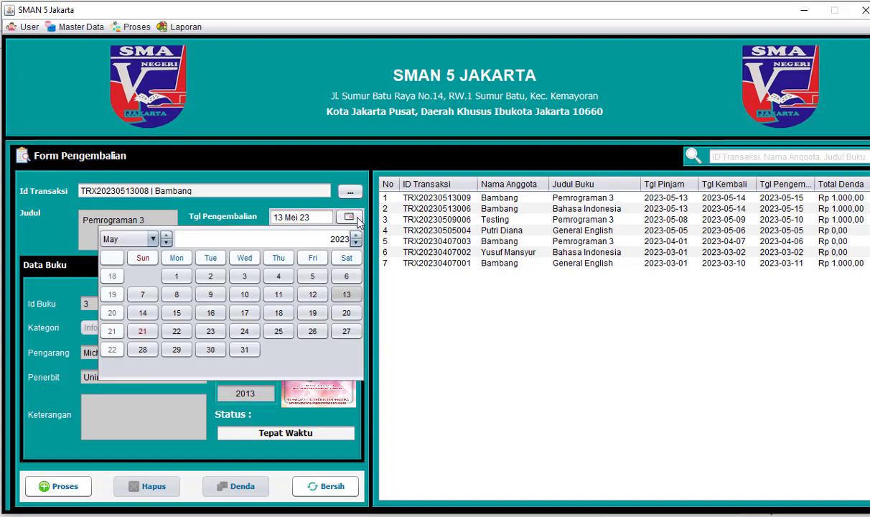
click(175, 313)
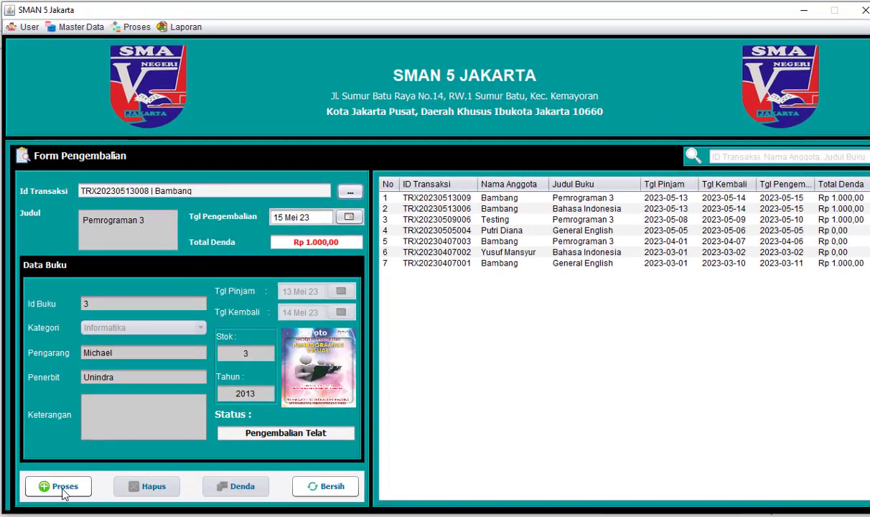
click(61, 487)
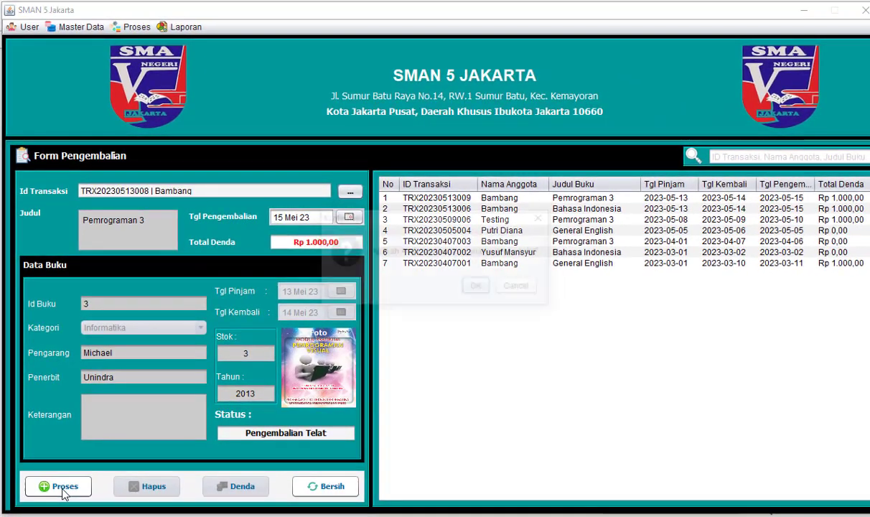
click(474, 288)
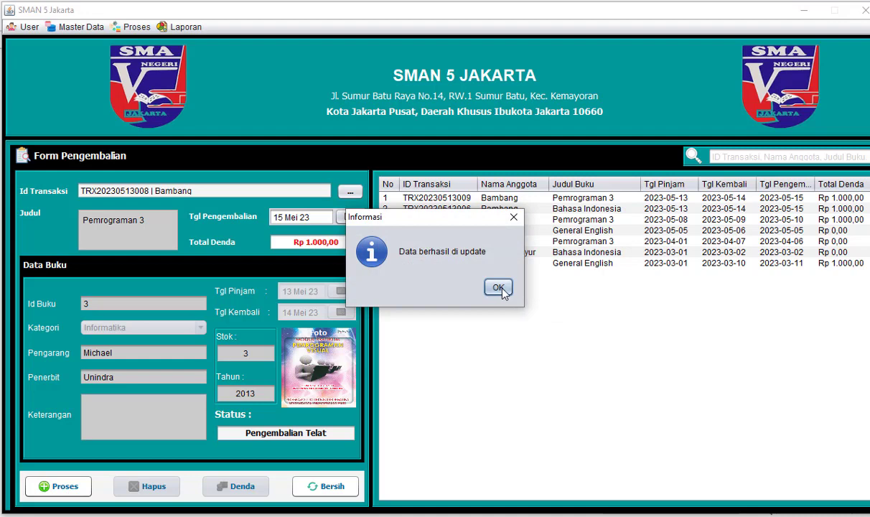
click(495, 286)
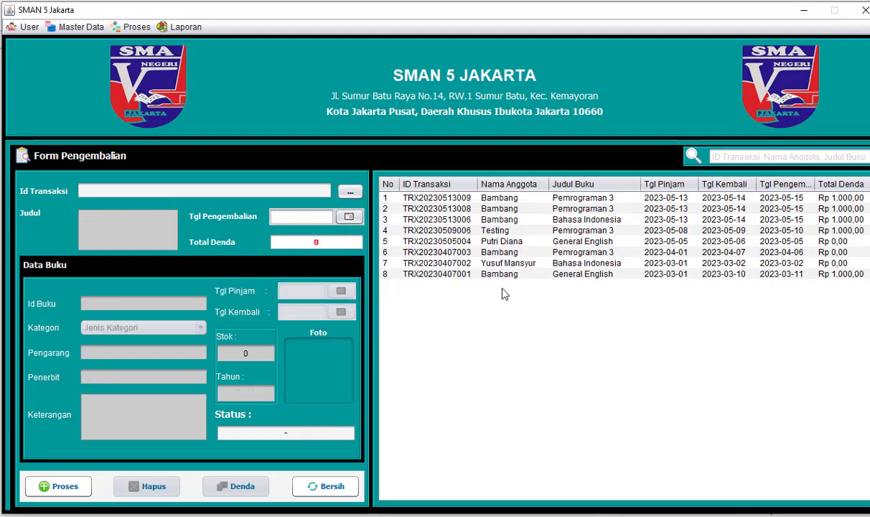
click(776, 198)
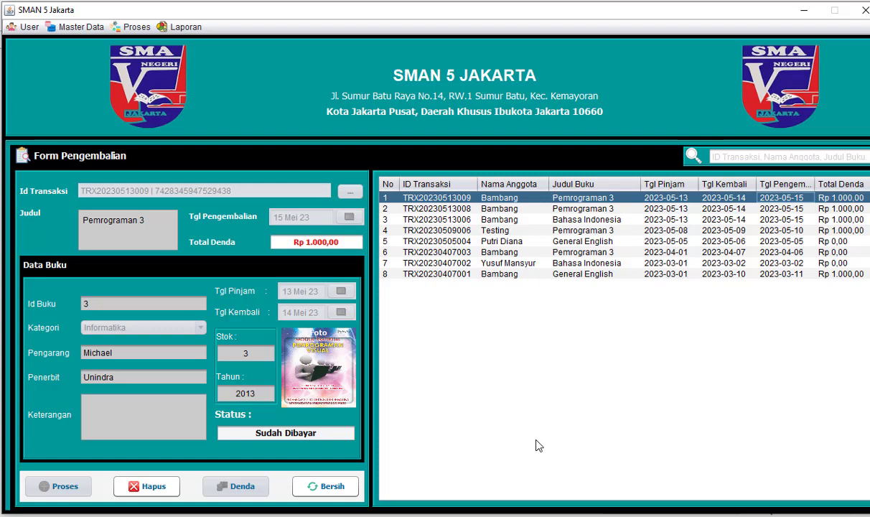
click(502, 208)
click(505, 199)
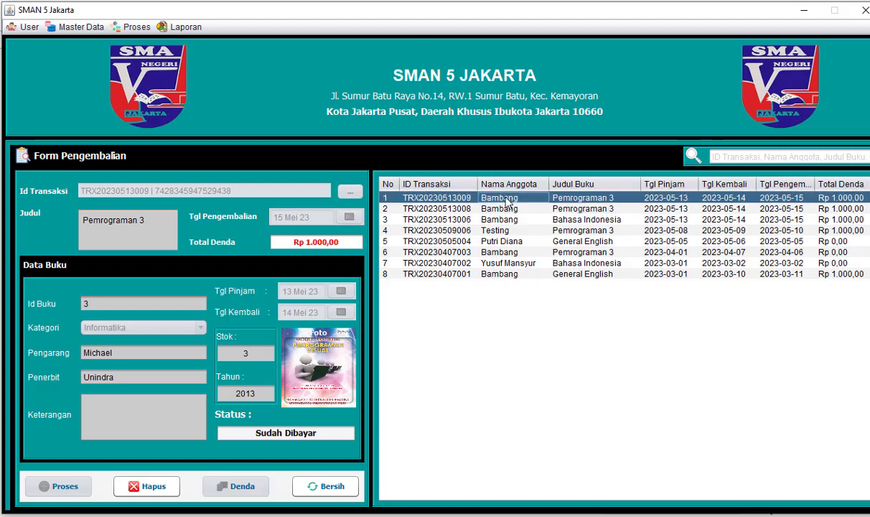
click(509, 207)
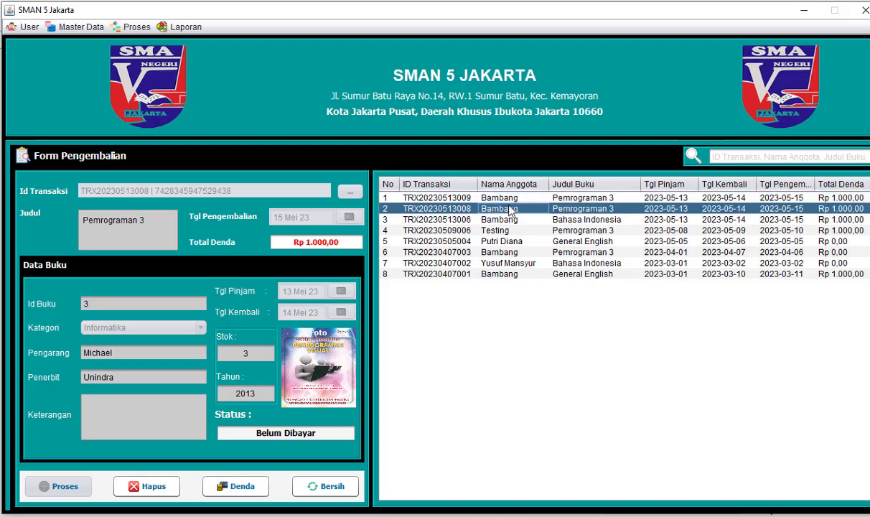
click(238, 487)
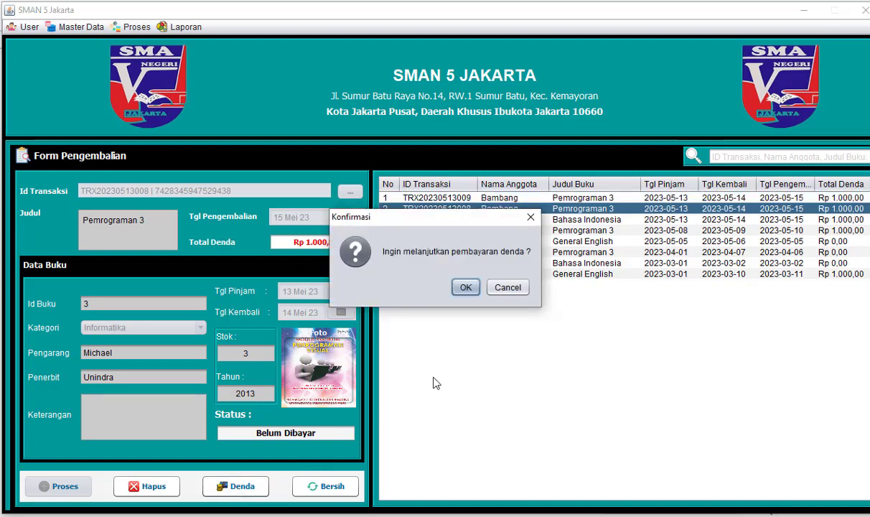
- Process the Rp 1.000,00 fine payment in Pembayaran Denda, then leave that form
click(465, 287)
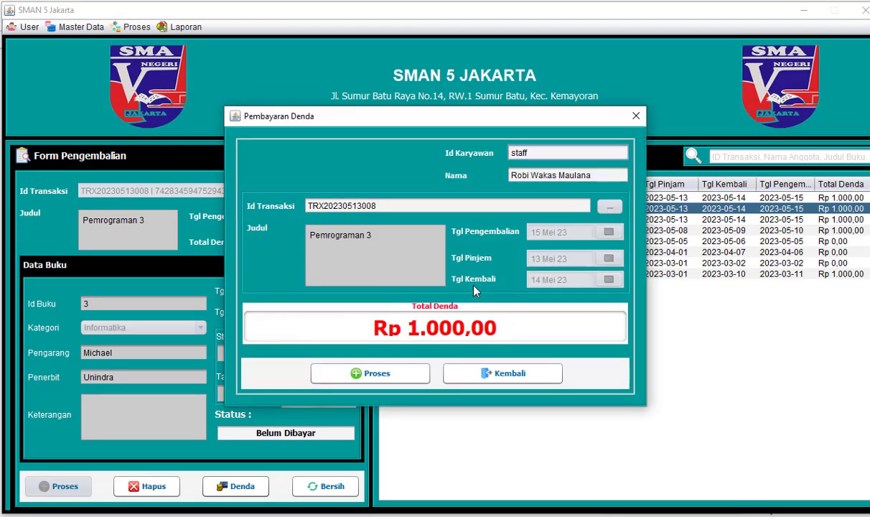
click(414, 374)
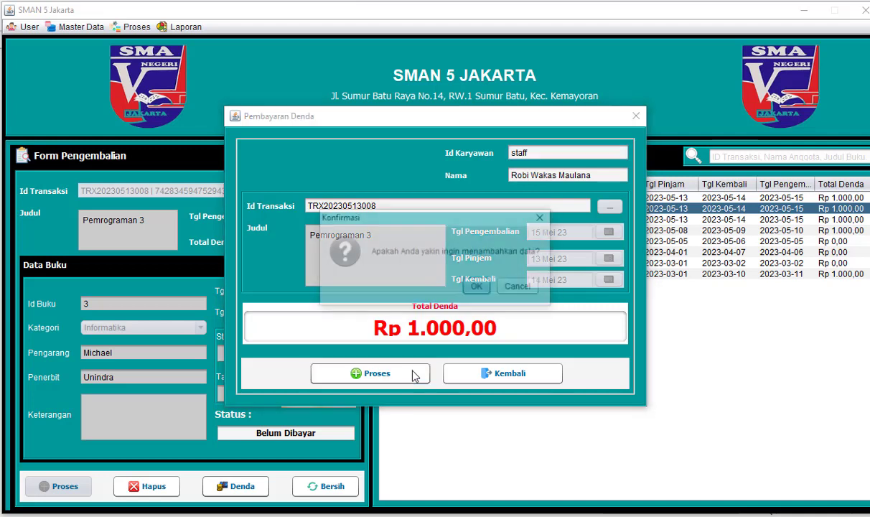
click(479, 287)
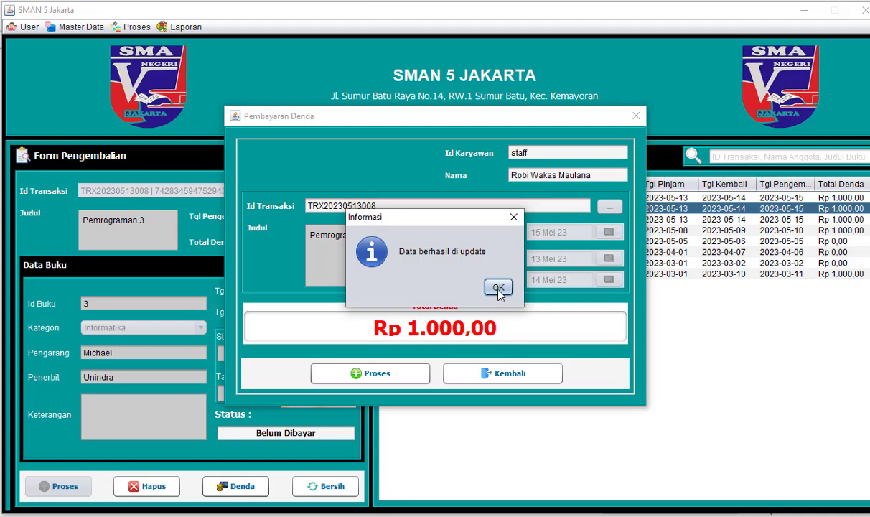
click(498, 288)
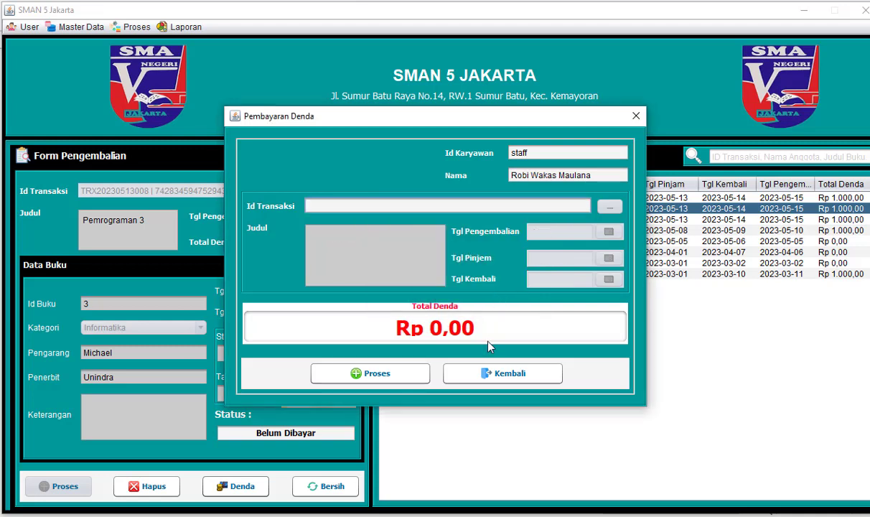
click(488, 378)
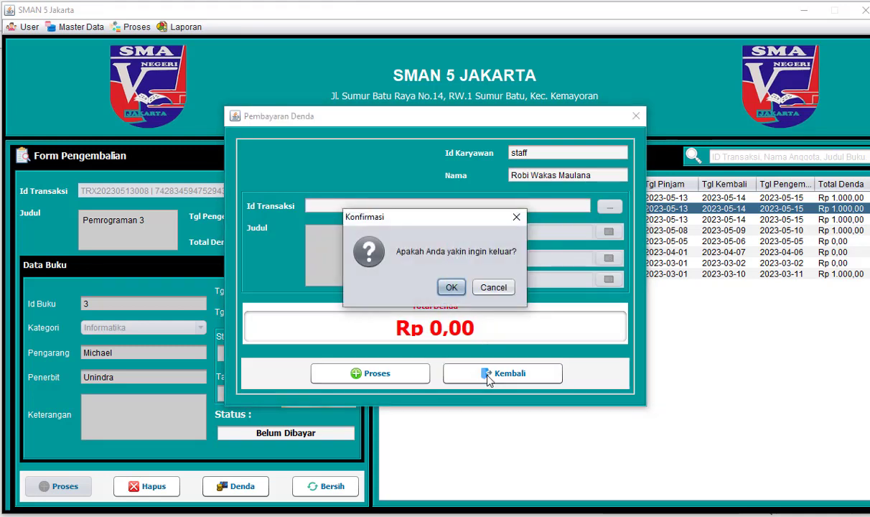
click(449, 288)
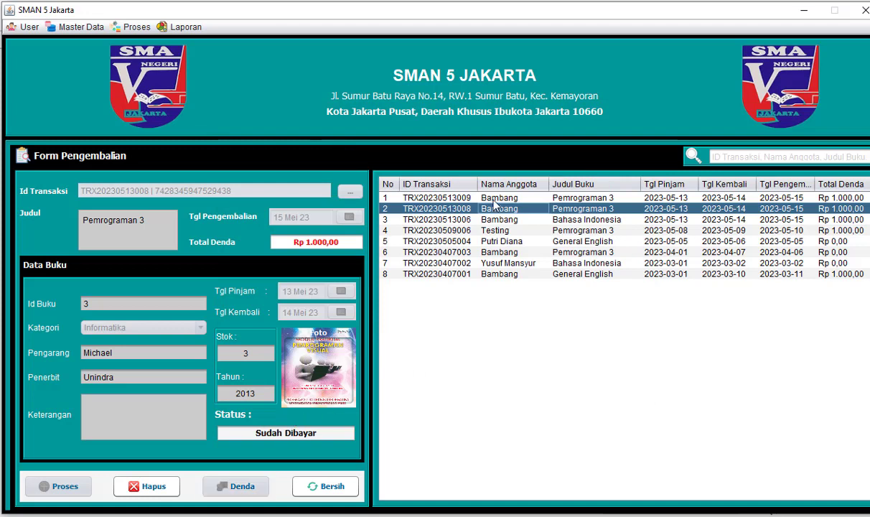
- Select the first return transaction, then open the Laporan menu
click(493, 200)
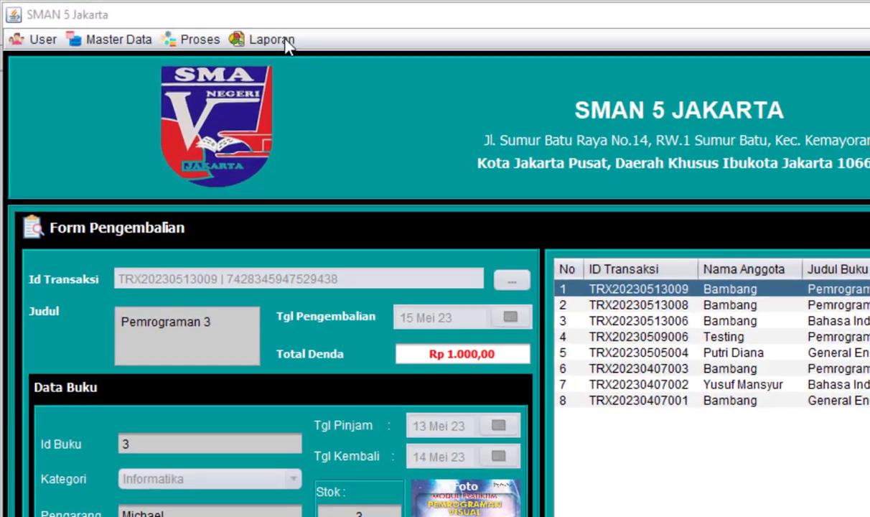
click(207, 30)
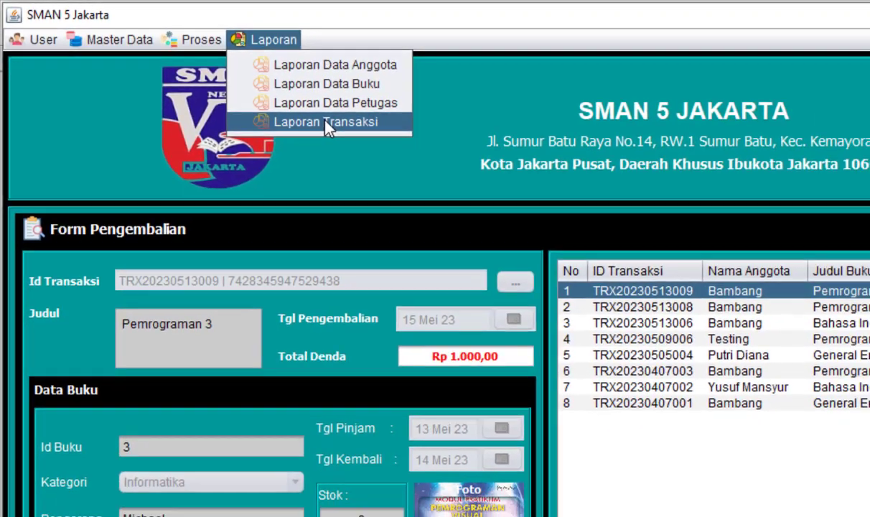
- Open Laporan Transaksi and filter the period from 01 Mei 23 to 30 Mei 23
click(378, 141)
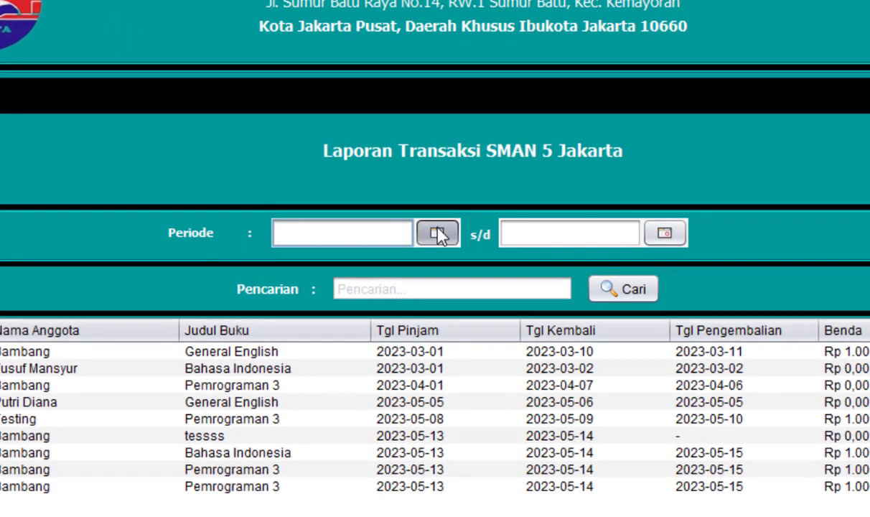
click(439, 240)
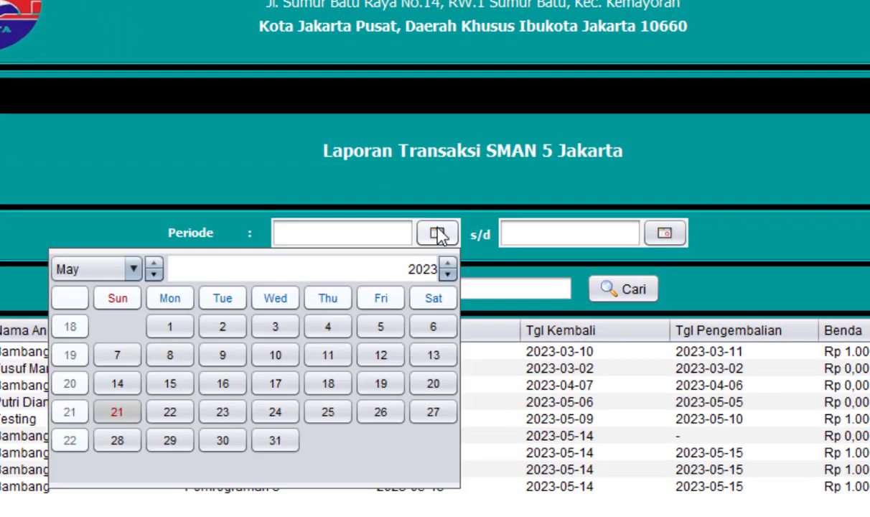
click(171, 328)
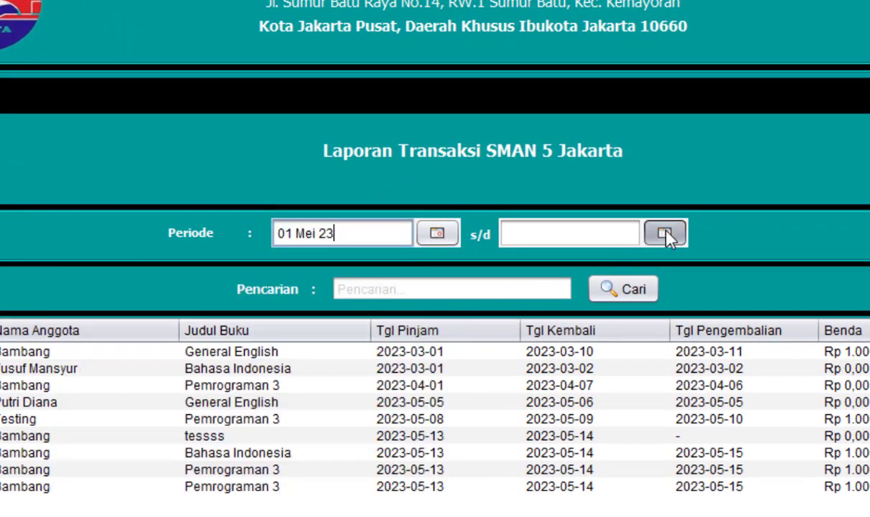
click(665, 233)
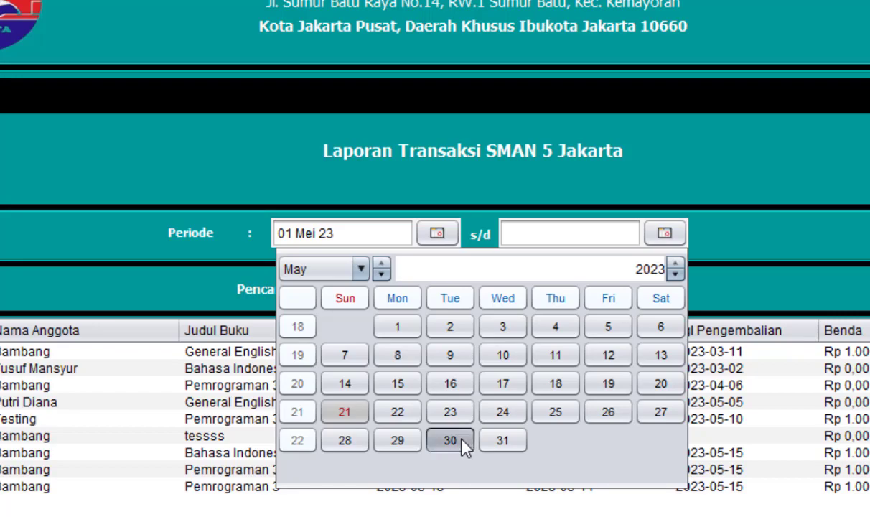
click(450, 440)
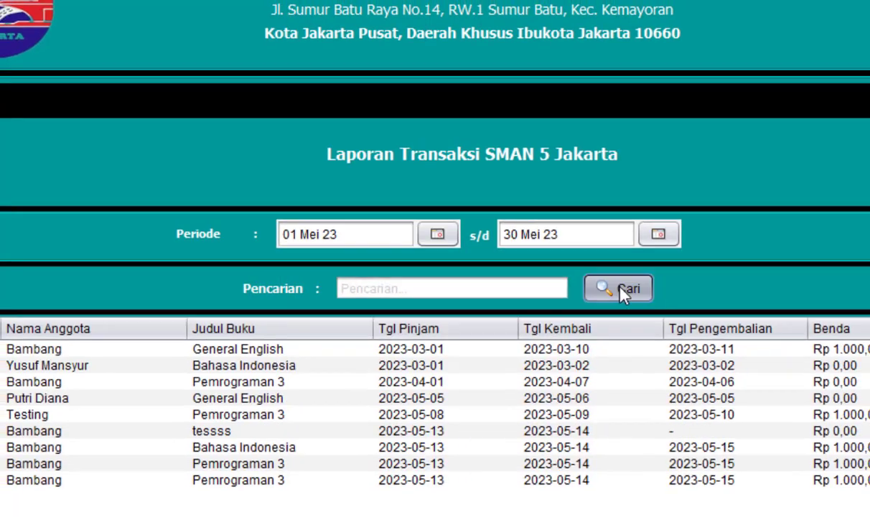
click(621, 291)
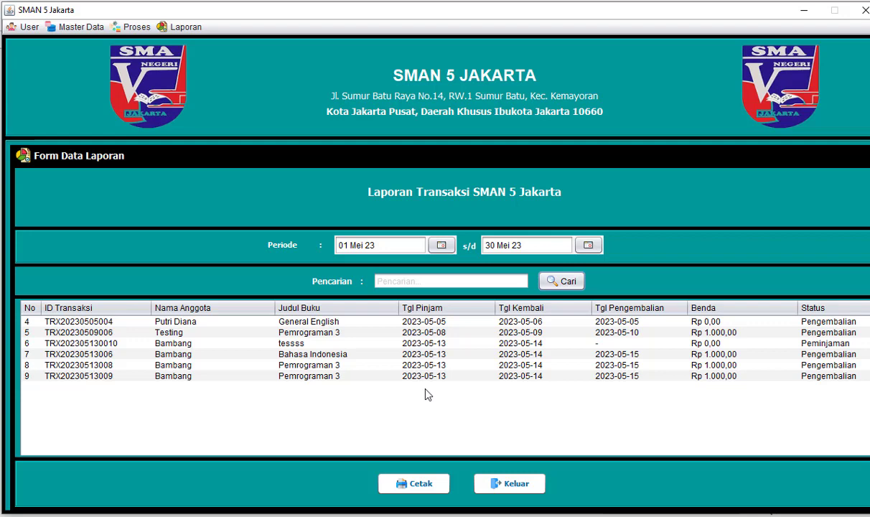
- Generate the Cetak print preview of the May transactions and widen its window on both sides
click(414, 484)
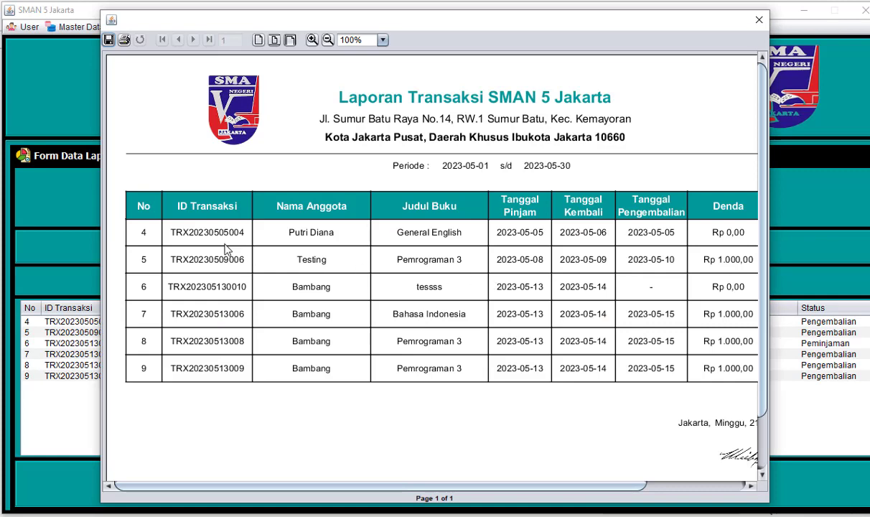
drag(100, 188, 14, 197)
drag(767, 330, 867, 330)
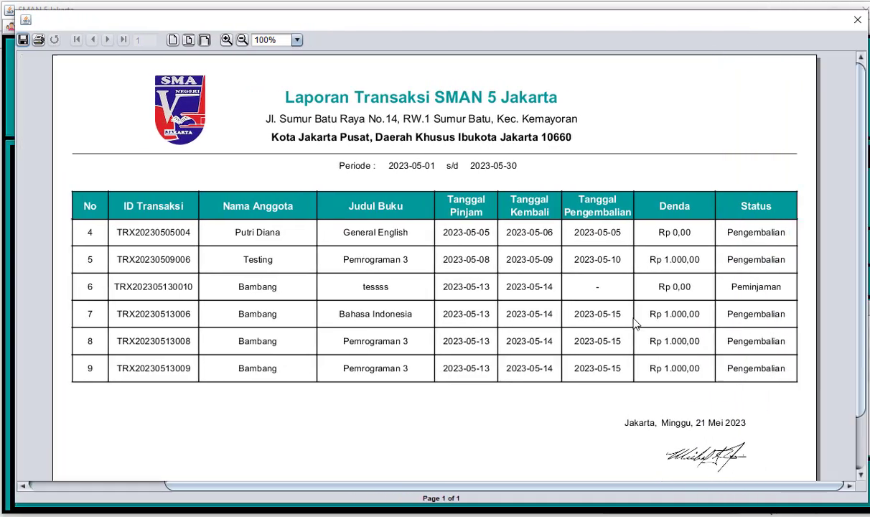